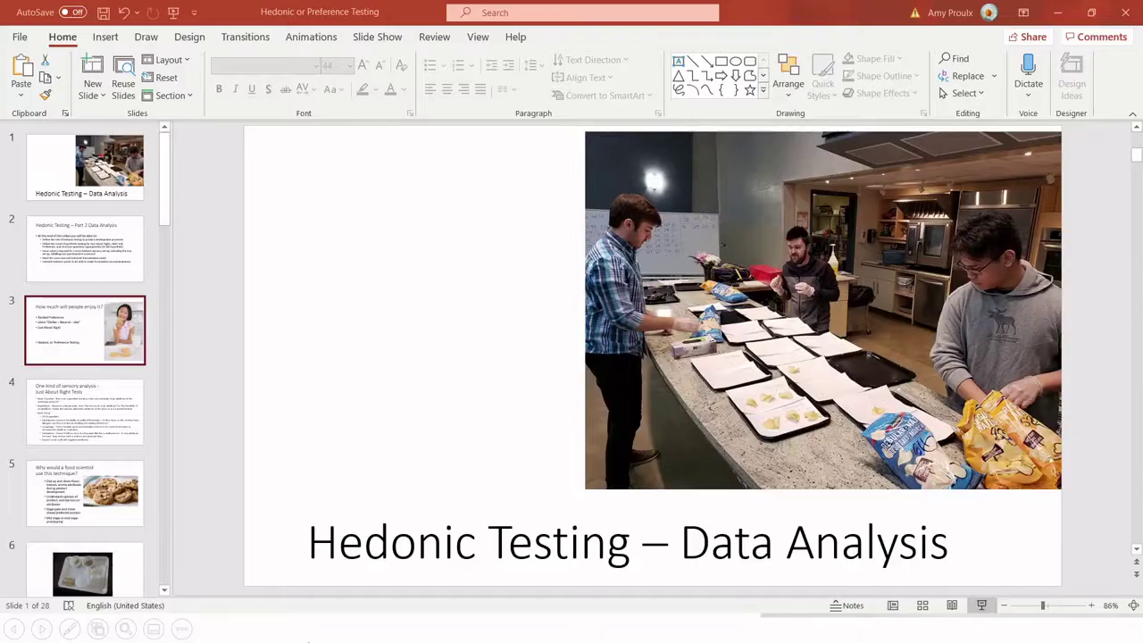
Step: Switch to the Just About Right - Chocolate Chip Cookies form in Chrome and review its questions through to the preferred-cookie choice
{"action": "left_click", "coordinate": [567, 627]}
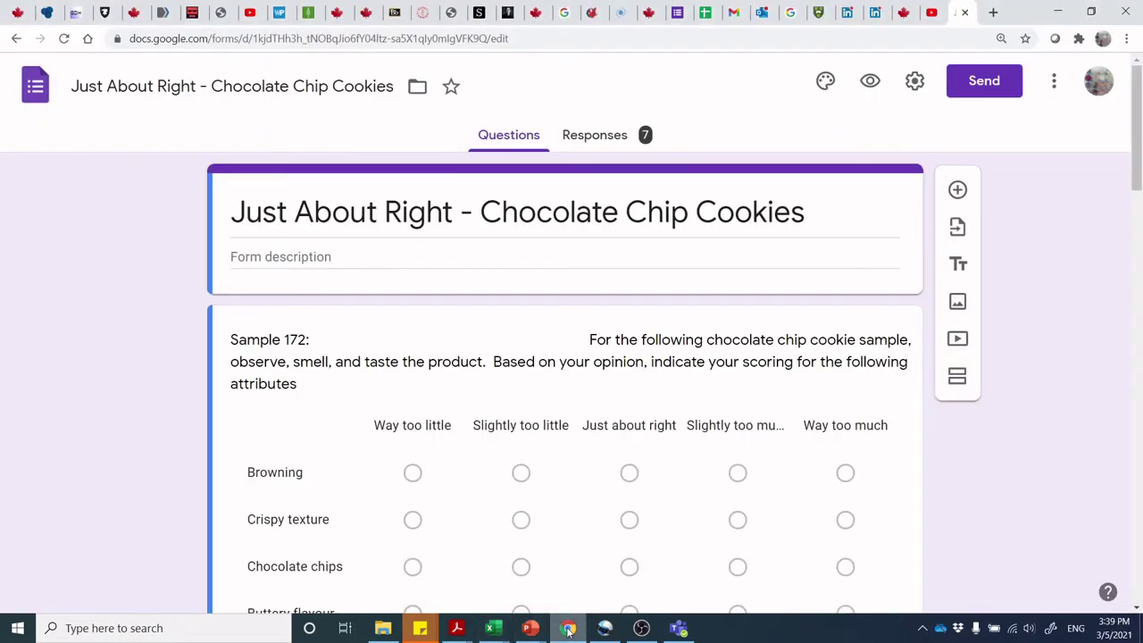
{"action": "left_click_drag", "start_coordinate": [1138, 100], "coordinate": [1140, 83]}
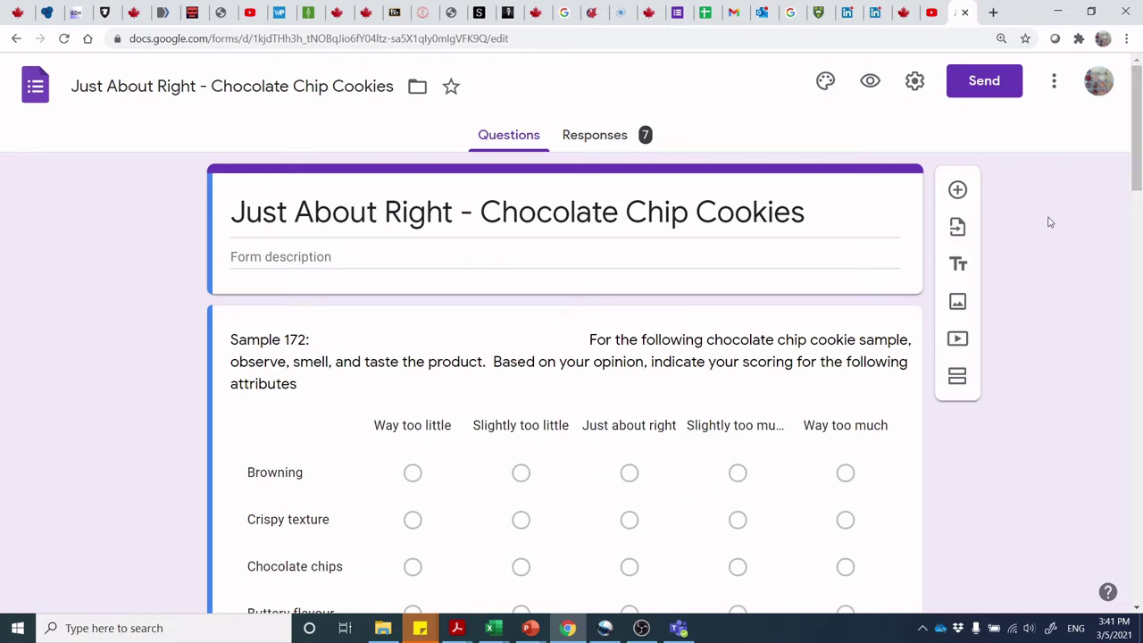
{"action": "scroll", "coordinate": [1139, 203], "scroll_direction": "down", "scroll_amount": 3}
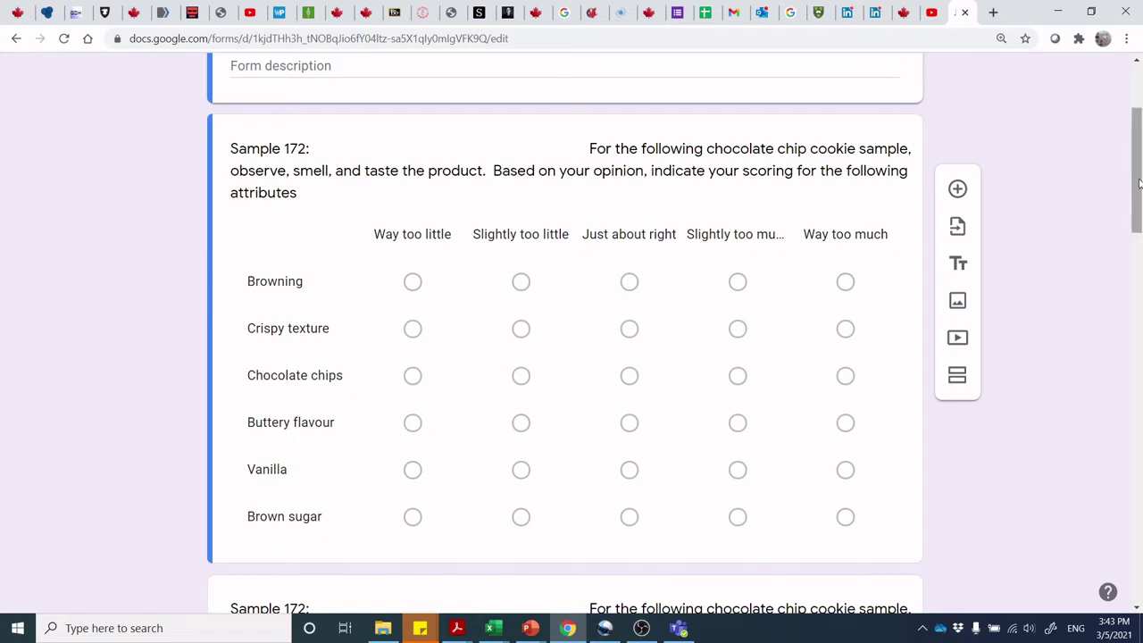
{"action": "left_click_drag", "start_coordinate": [1140, 184], "coordinate": [1139, 284]}
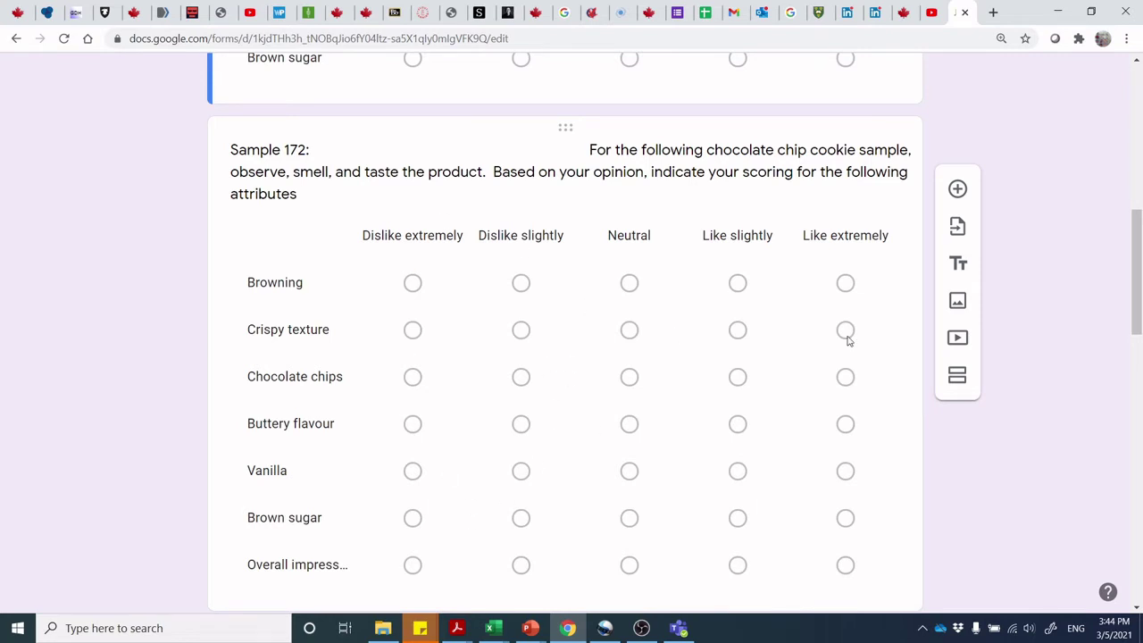
{"action": "left_click_drag", "start_coordinate": [1139, 270], "coordinate": [1141, 382]}
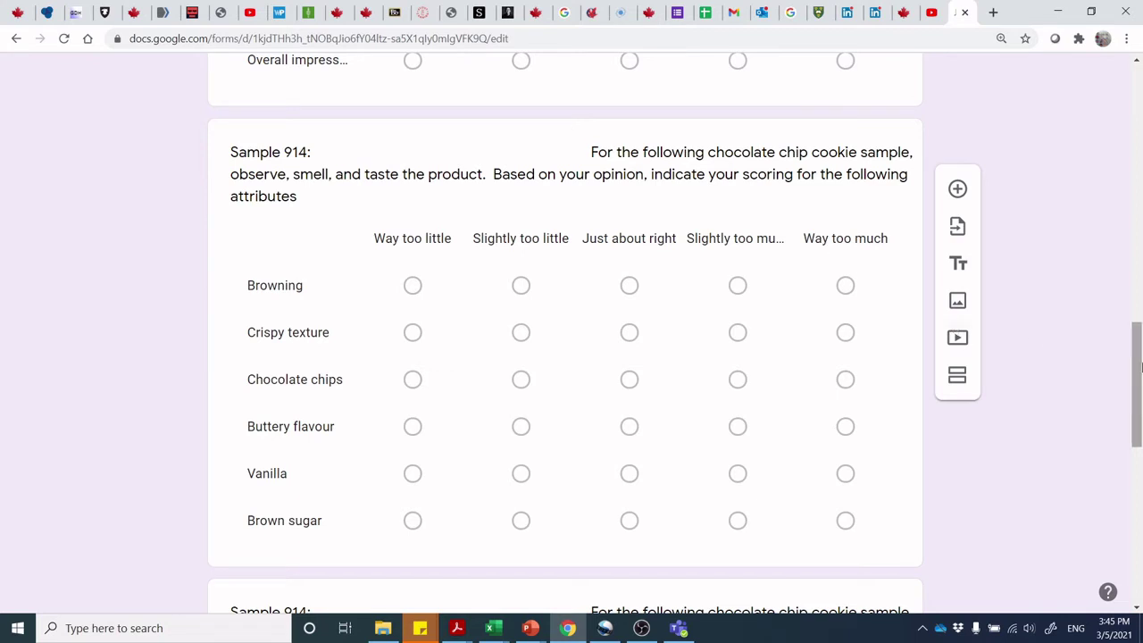
{"action": "left_click_drag", "start_coordinate": [1140, 366], "coordinate": [1139, 527]}
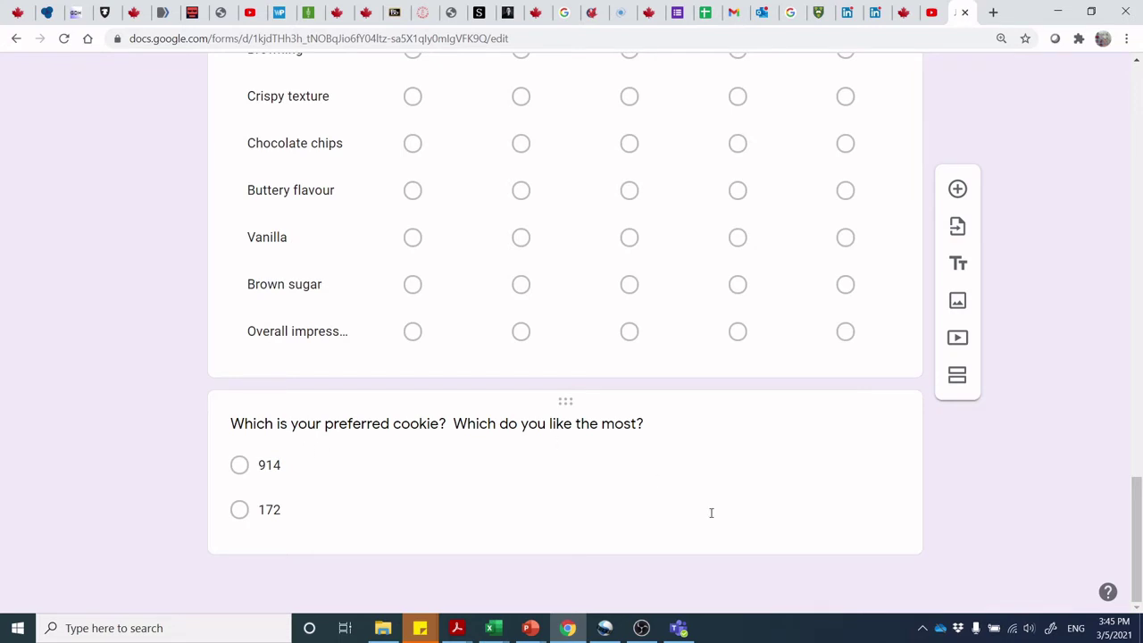
Step: Open the Sample 914 dislike/like grid question for editing and examine its rows, columns and response-requirement option
{"action": "left_click_drag", "start_coordinate": [1138, 534], "coordinate": [1139, 492]}
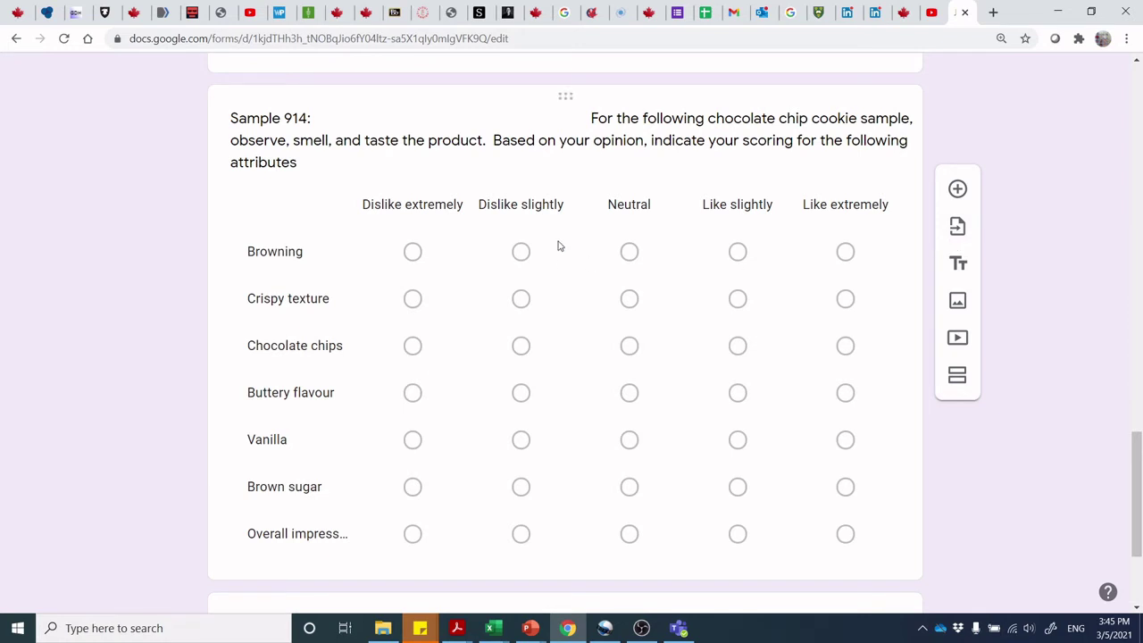
{"action": "left_click", "coordinate": [631, 259]}
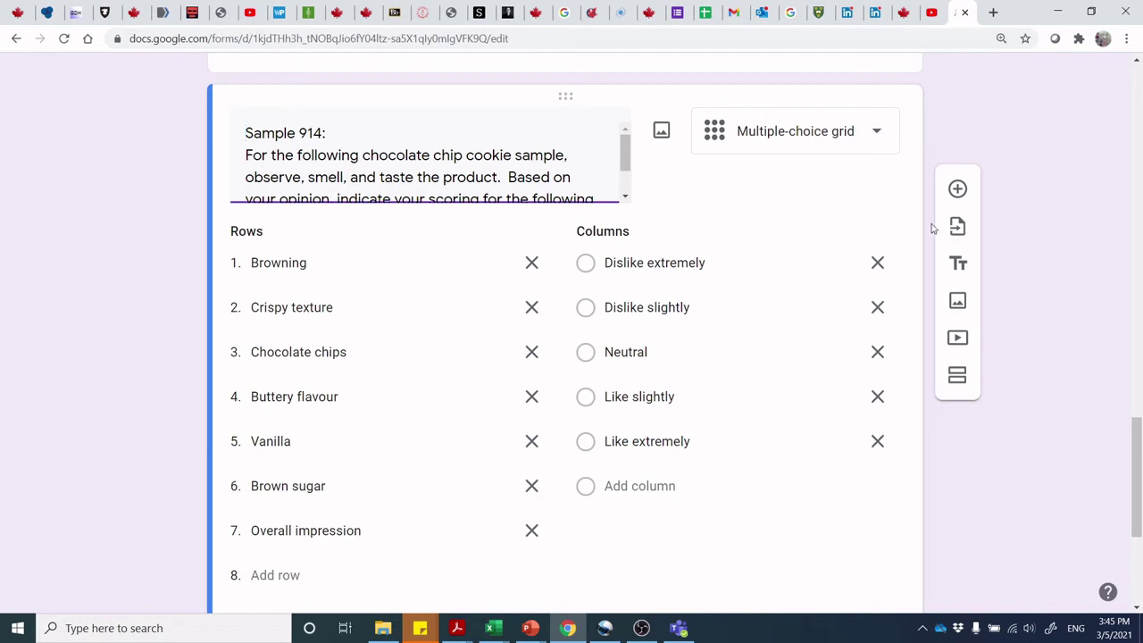
{"action": "scroll", "coordinate": [1139, 460], "scroll_direction": "down", "scroll_amount": 2}
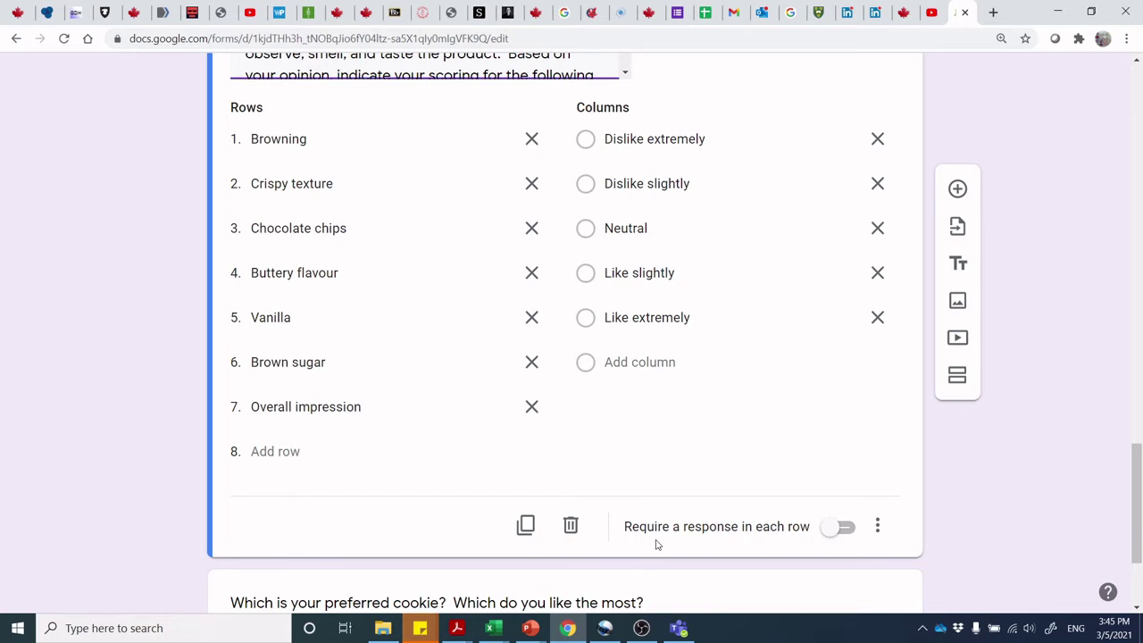
{"action": "left_click_drag", "start_coordinate": [1138, 497], "coordinate": [1140, 478]}
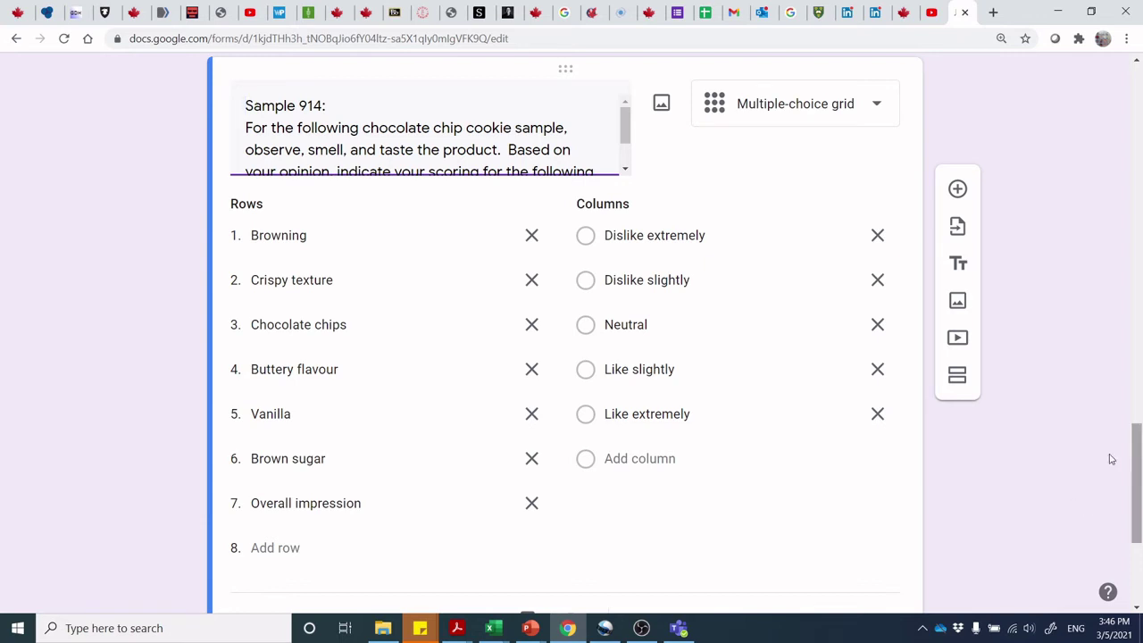
{"action": "scroll", "coordinate": [1133, 476], "scroll_direction": "down", "scroll_amount": 3}
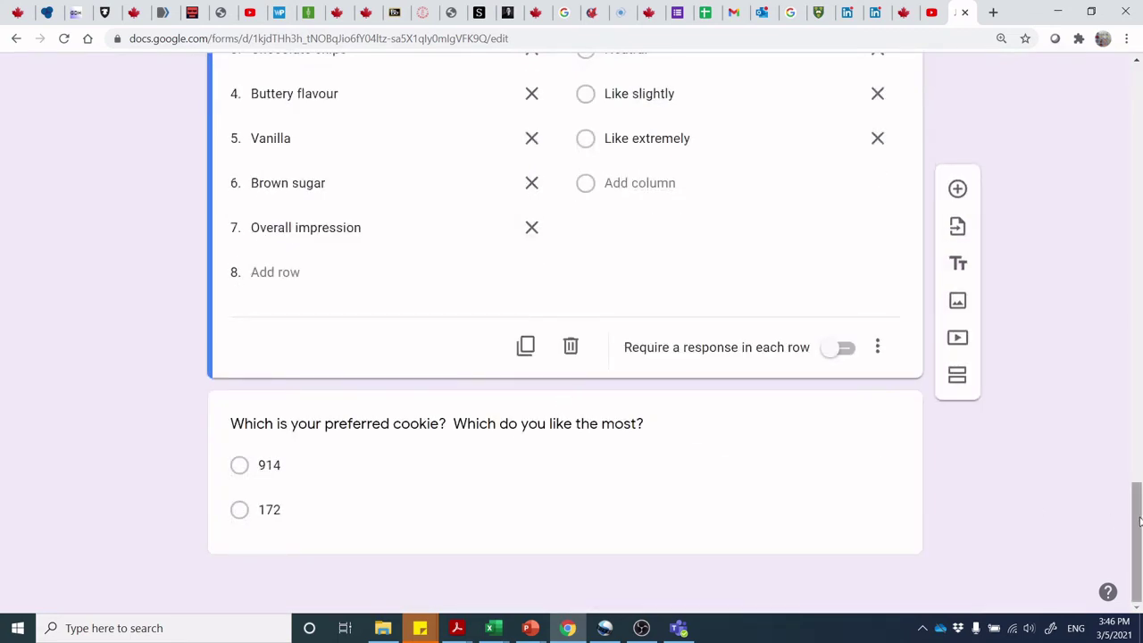
Step: Open the form's response summary and find the just-about-right chart for Sample 172
{"action": "left_click_drag", "start_coordinate": [1137, 536], "coordinate": [1138, 98]}
{"action": "left_click", "coordinate": [604, 141]}
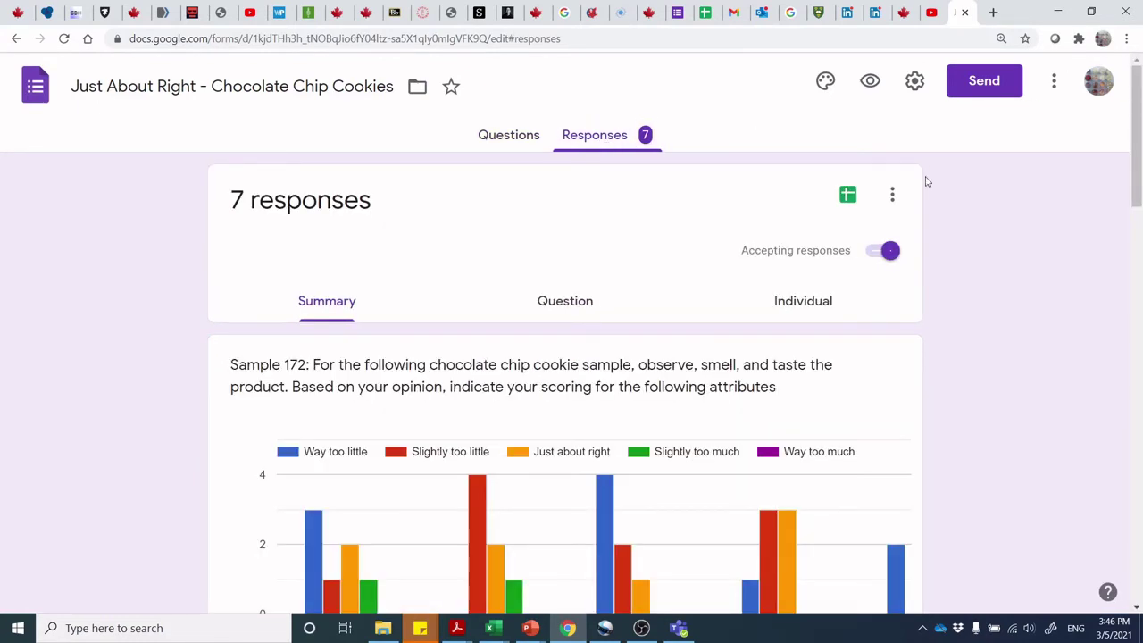
{"action": "mouse_move", "coordinate": [1139, 178]}
{"action": "left_mouse_down"}
{"action": "mouse_move", "coordinate": [1139, 223]}
{"action": "mouse_move", "coordinate": [1140, 175]}
{"action": "mouse_move", "coordinate": [1139, 200]}
{"action": "left_mouse_up"}
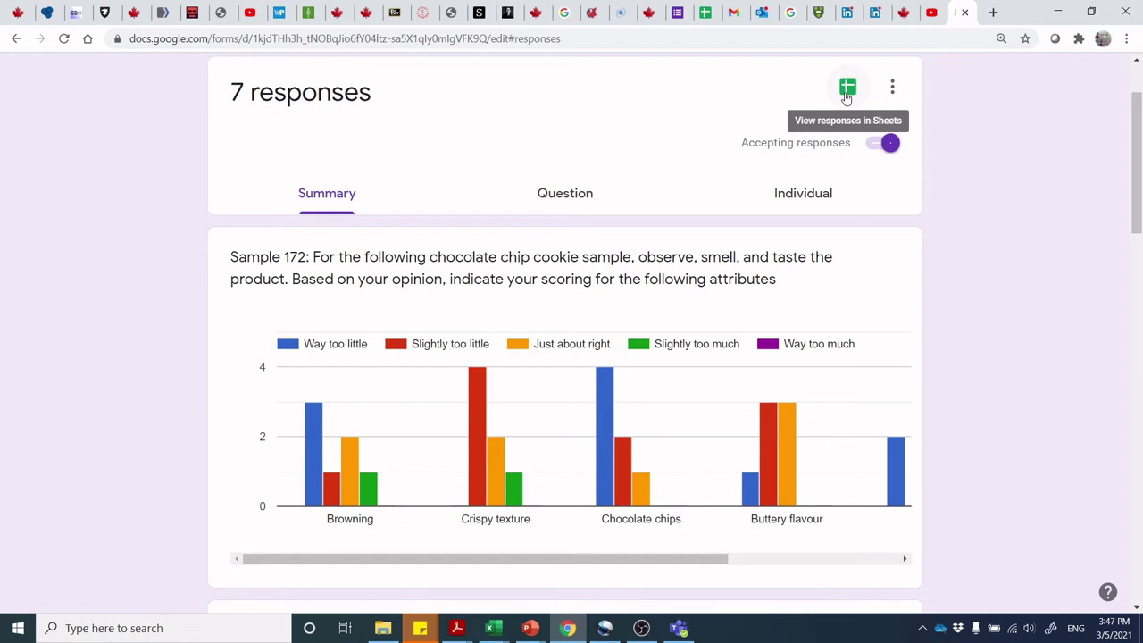
{"action": "left_click_drag", "start_coordinate": [1141, 170], "coordinate": [1140, 184]}
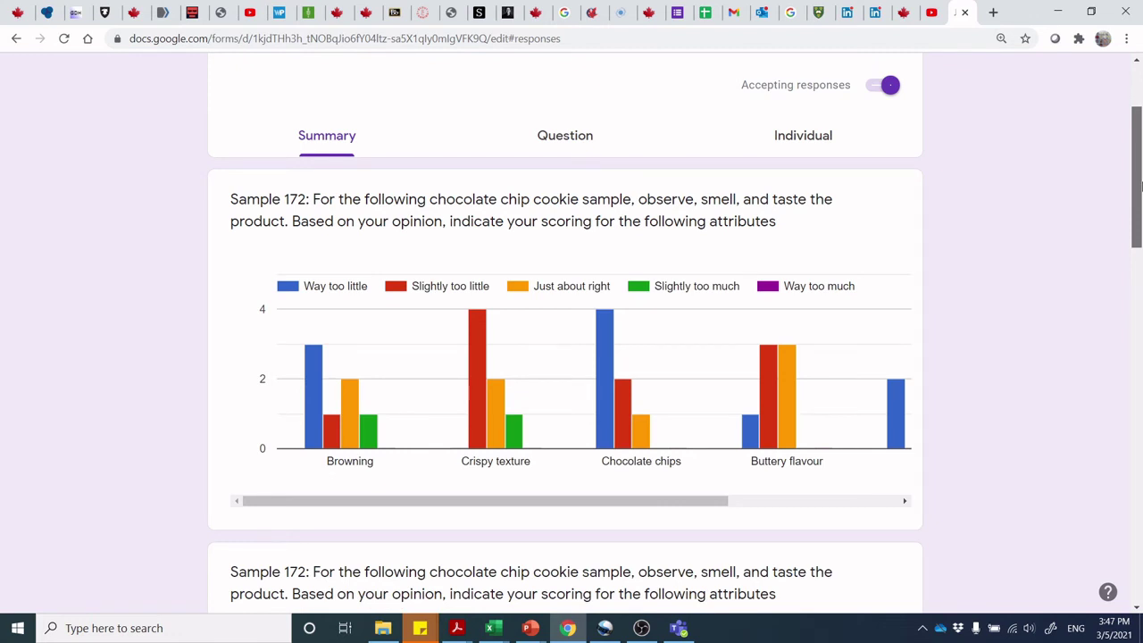
{"action": "left_click_drag", "start_coordinate": [1141, 185], "coordinate": [1141, 189]}
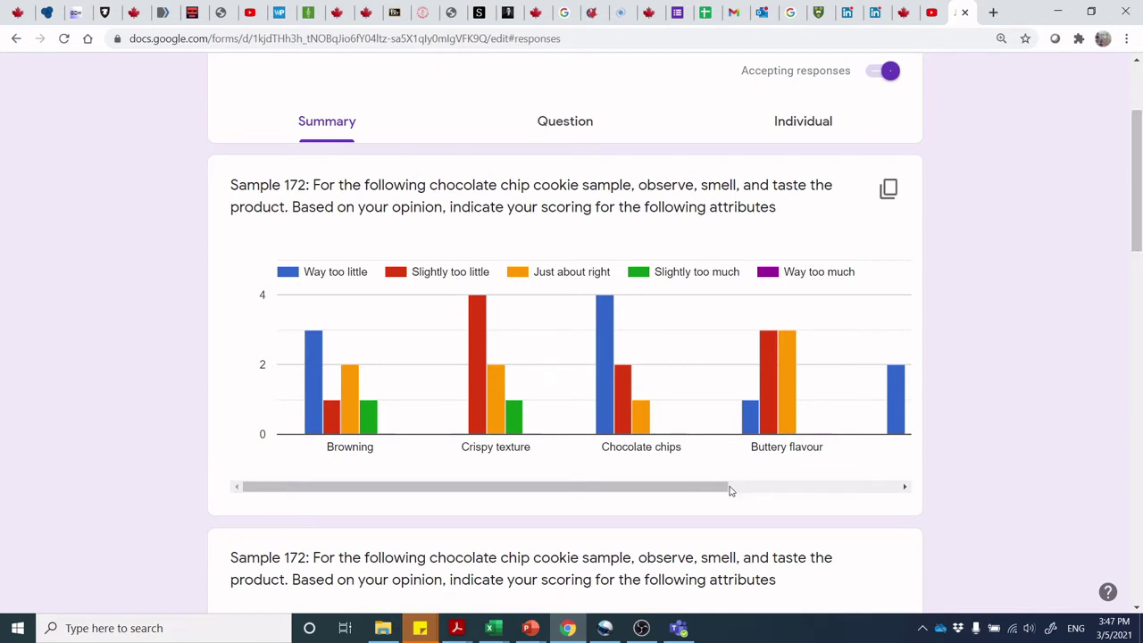
{"action": "left_click_drag", "start_coordinate": [724, 489], "coordinate": [684, 511]}
Step: Examine the Sample 172 just-about-right ratings attribute by attribute, including browning, crispy texture, buttery flavour and vanilla
{"action": "mouse_move", "coordinate": [355, 386]}
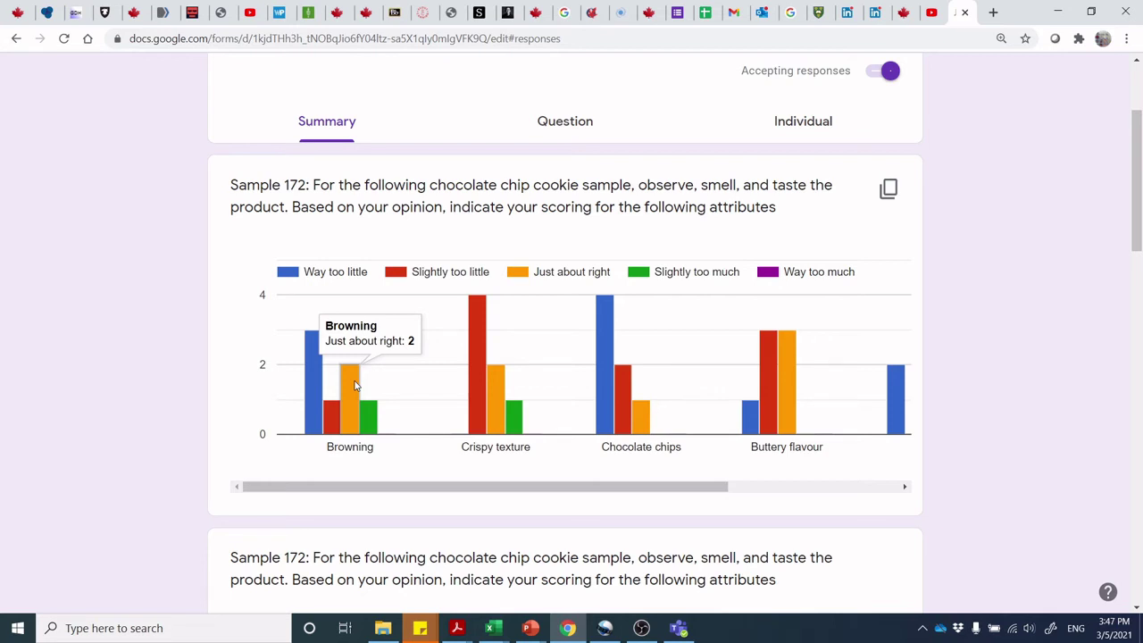
{"action": "mouse_move", "coordinate": [313, 384]}
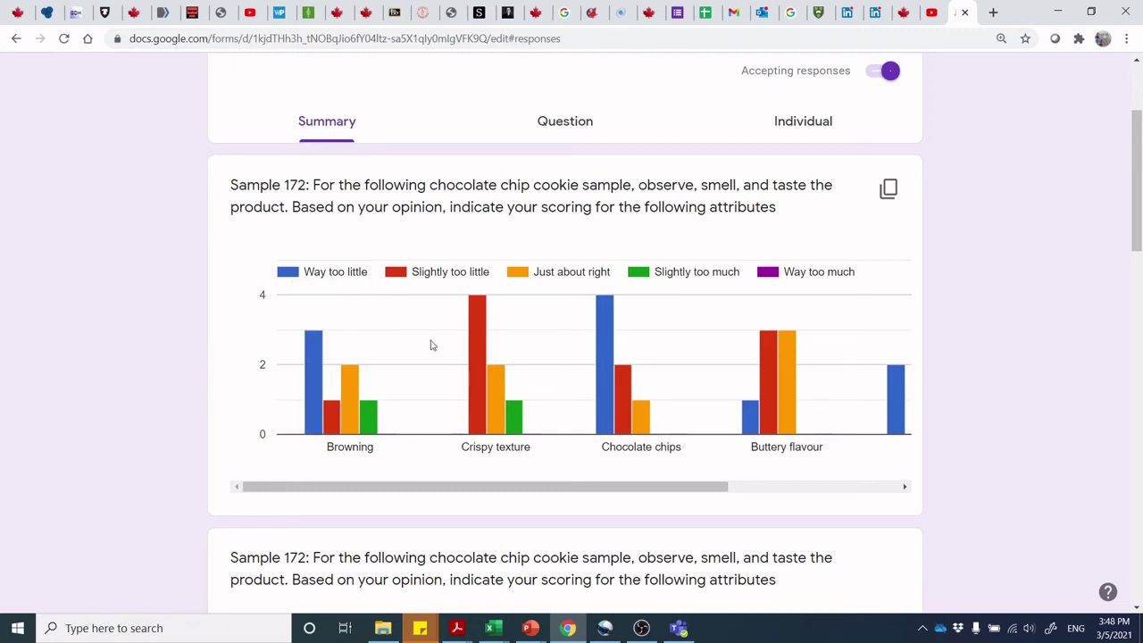
{"action": "mouse_move", "coordinate": [474, 362]}
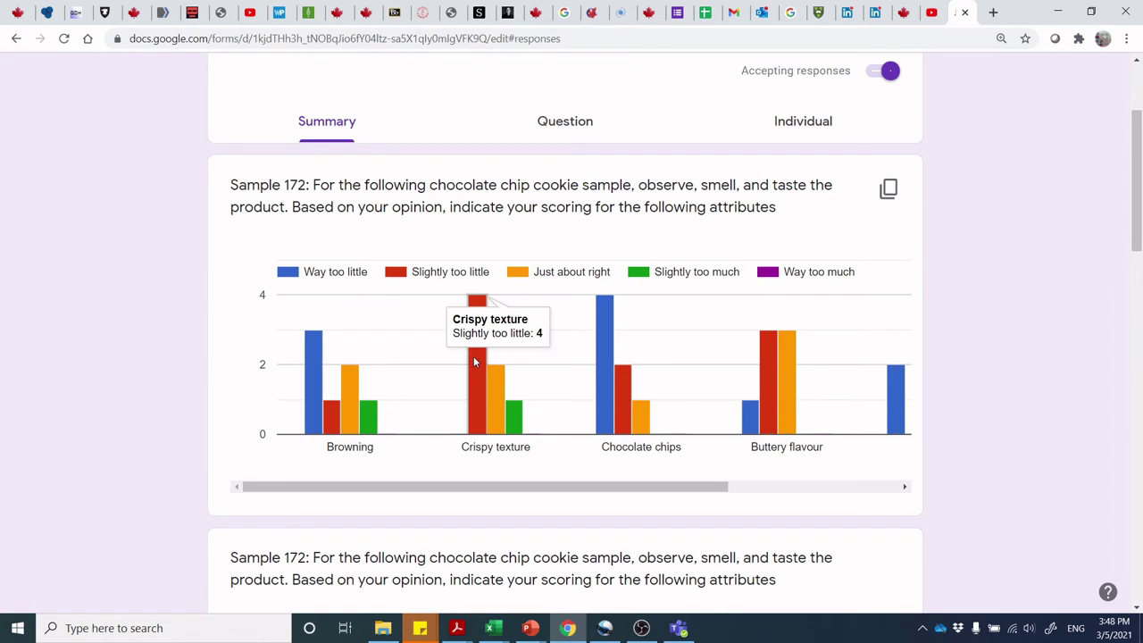
{"action": "mouse_move", "coordinate": [491, 386]}
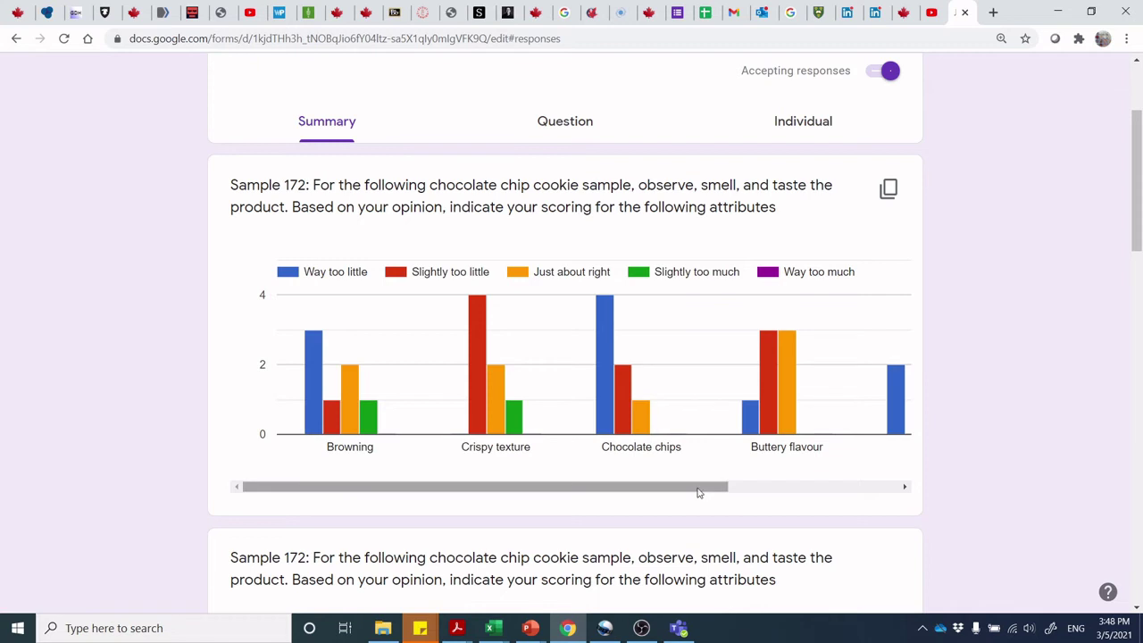
{"action": "mouse_move", "coordinate": [774, 373]}
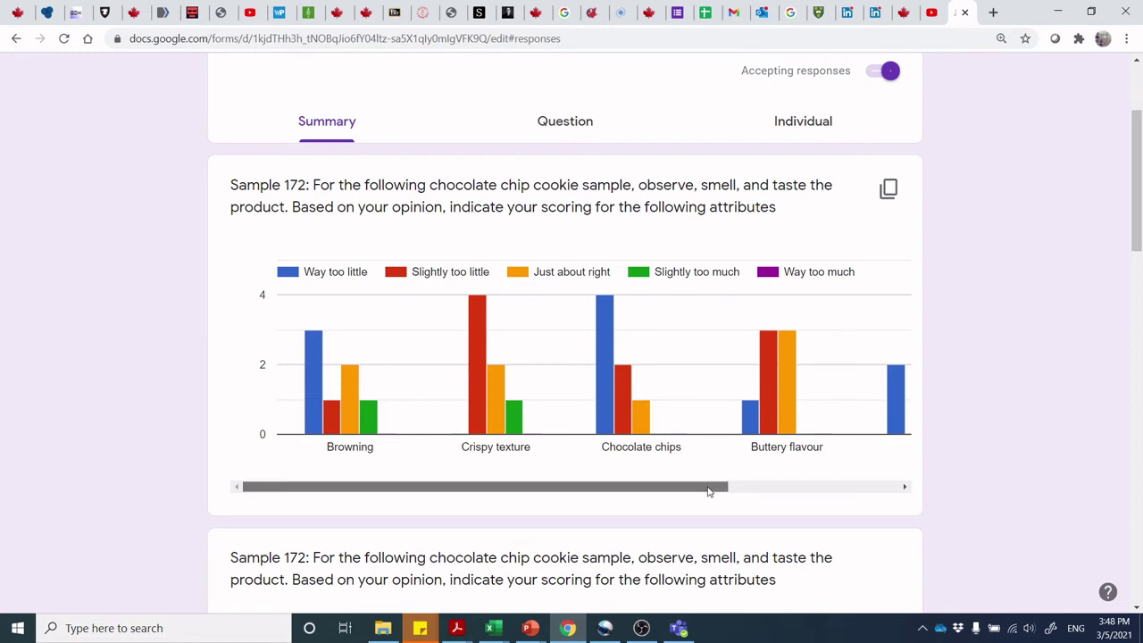
{"action": "left_click_drag", "start_coordinate": [709, 488], "coordinate": [884, 481]}
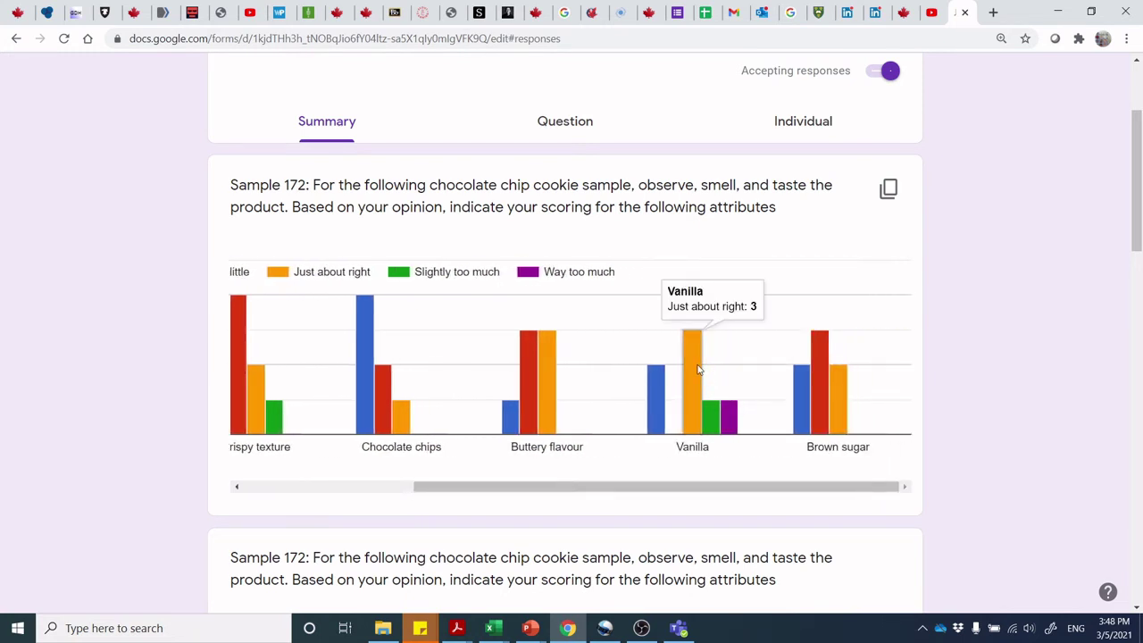
{"action": "mouse_move", "coordinate": [652, 433]}
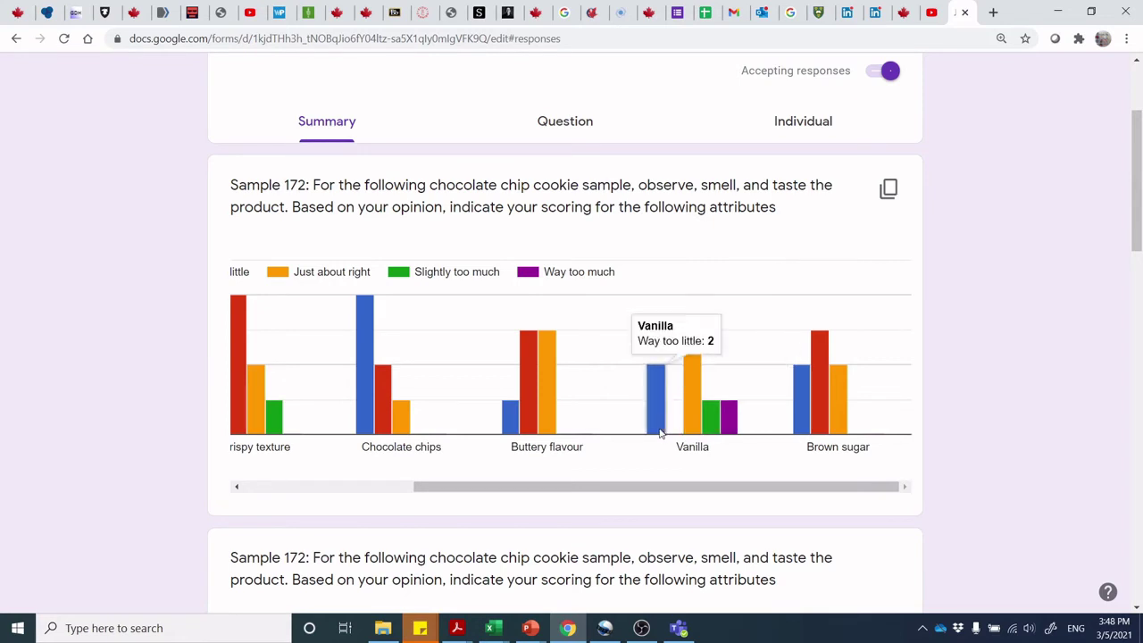
{"action": "mouse_move", "coordinate": [724, 429]}
{"action": "mouse_move", "coordinate": [692, 409]}
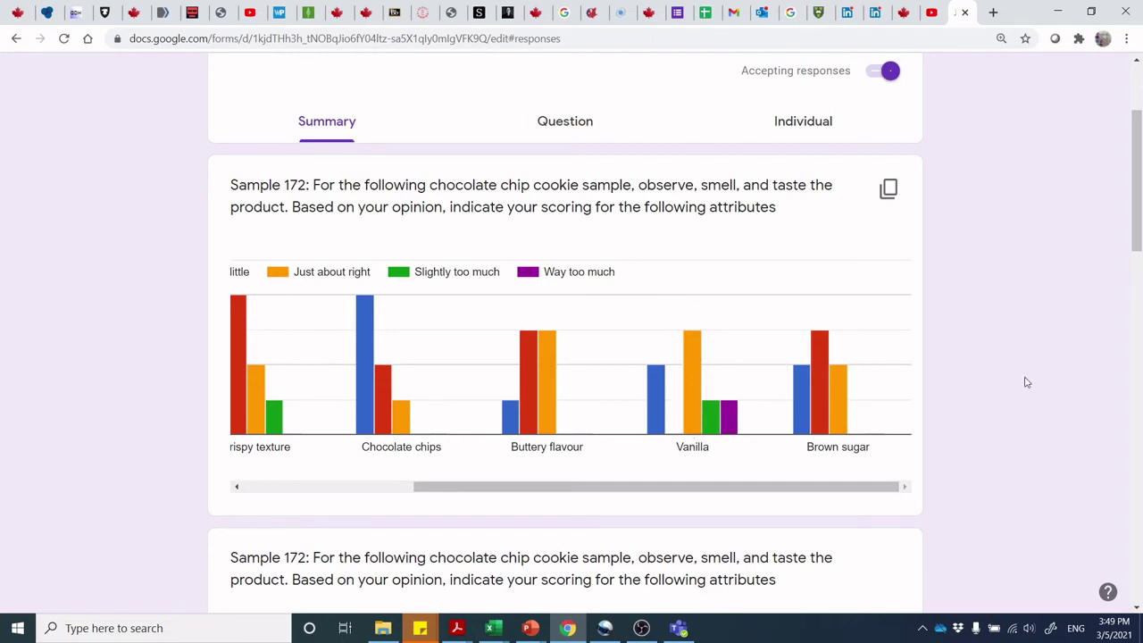
Step: Examine the Sample 172 dislike/like chart, including the chocolate chips ratings
{"action": "left_click_drag", "start_coordinate": [1137, 181], "coordinate": [1139, 268]}
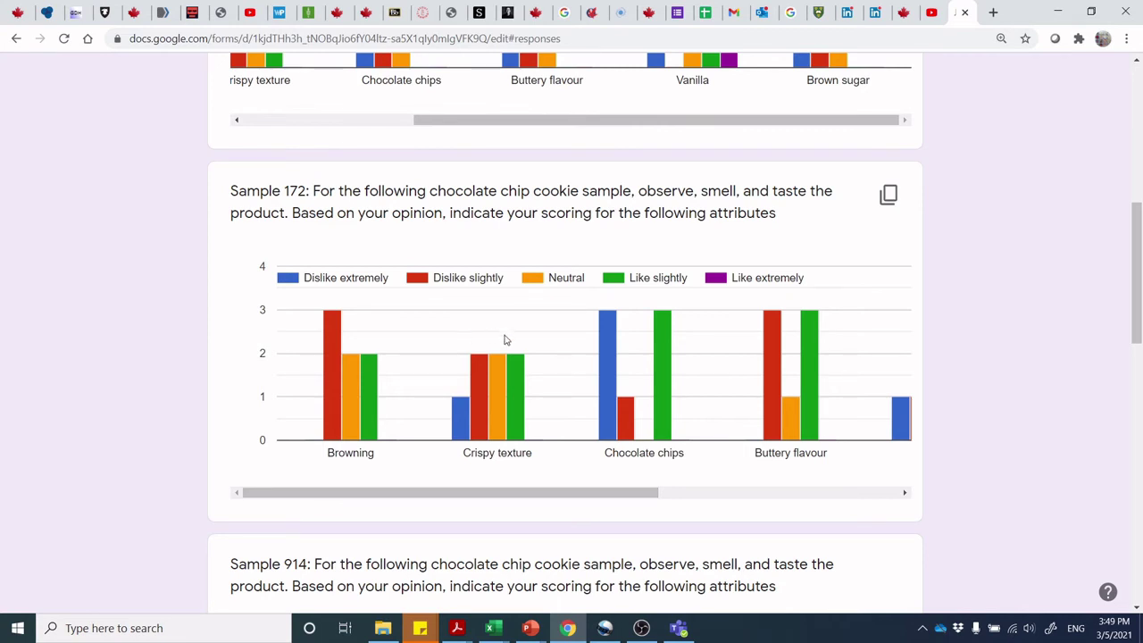
{"action": "left_click_drag", "start_coordinate": [533, 493], "coordinate": [458, 496]}
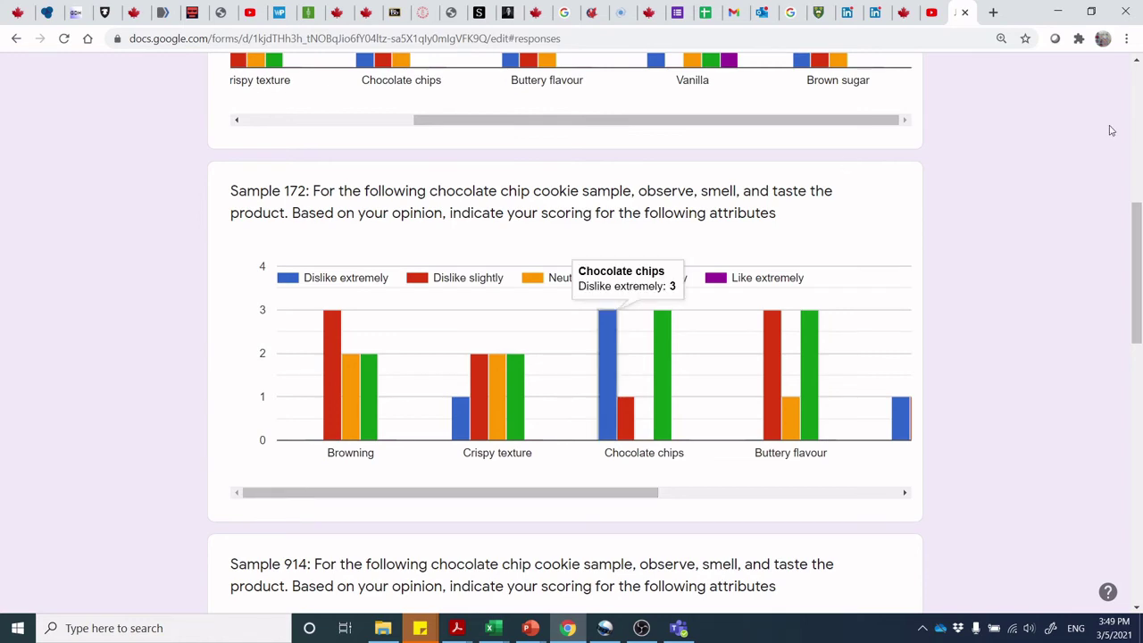
Step: Examine the Sample 914 just-about-right chart across all attributes, from browning through to brown sugar
{"action": "left_click_drag", "start_coordinate": [1138, 257], "coordinate": [1140, 355]}
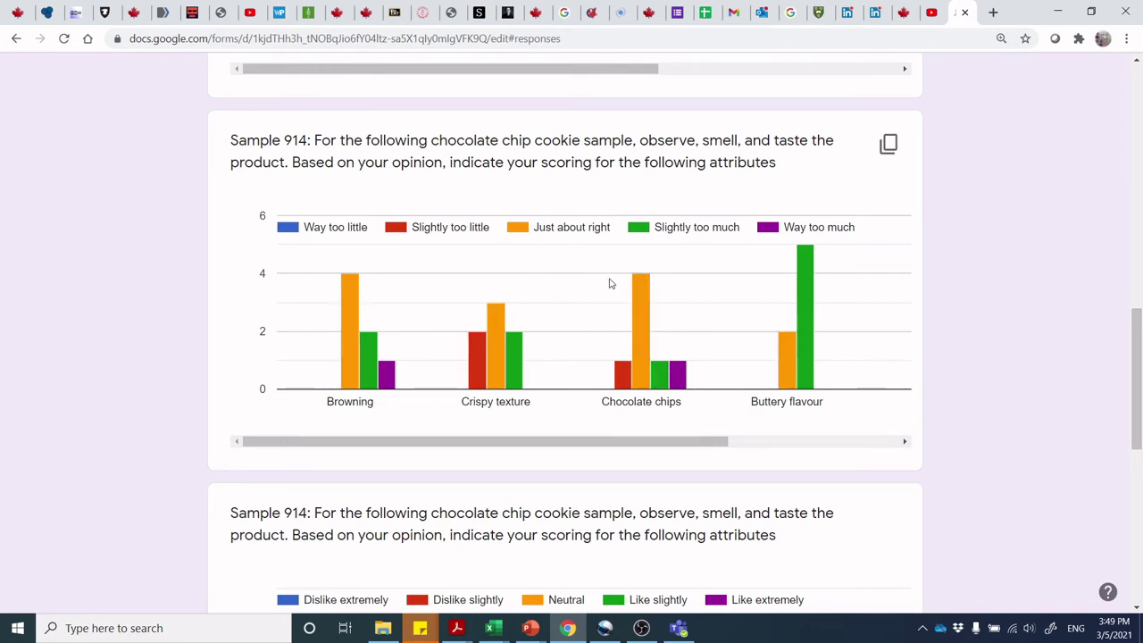
{"action": "mouse_move", "coordinate": [638, 304]}
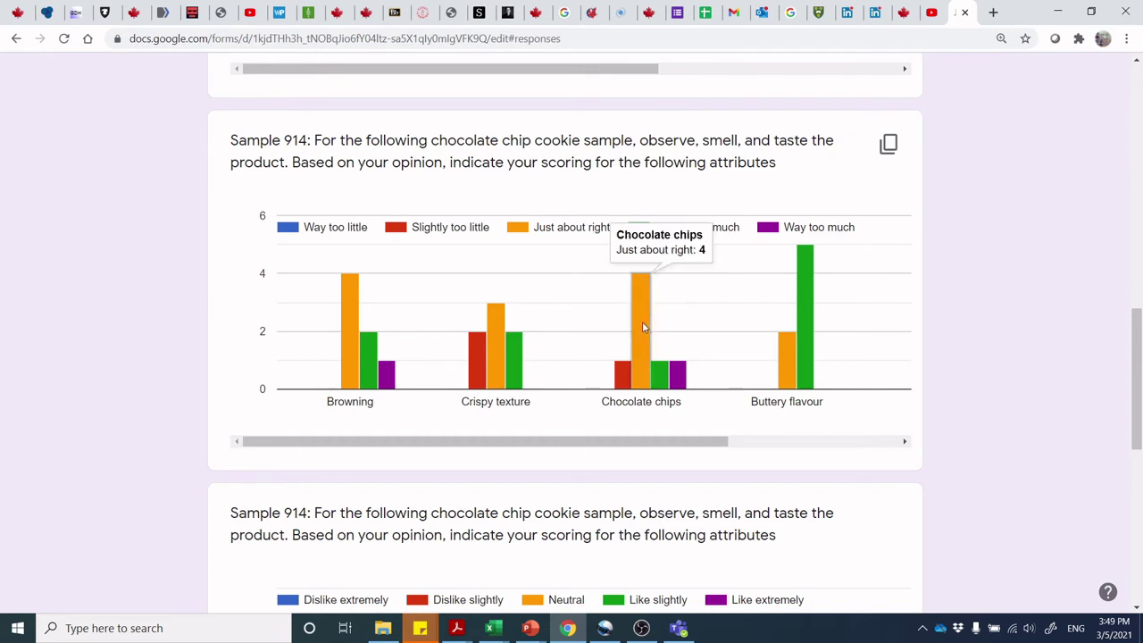
{"action": "mouse_move", "coordinate": [502, 382]}
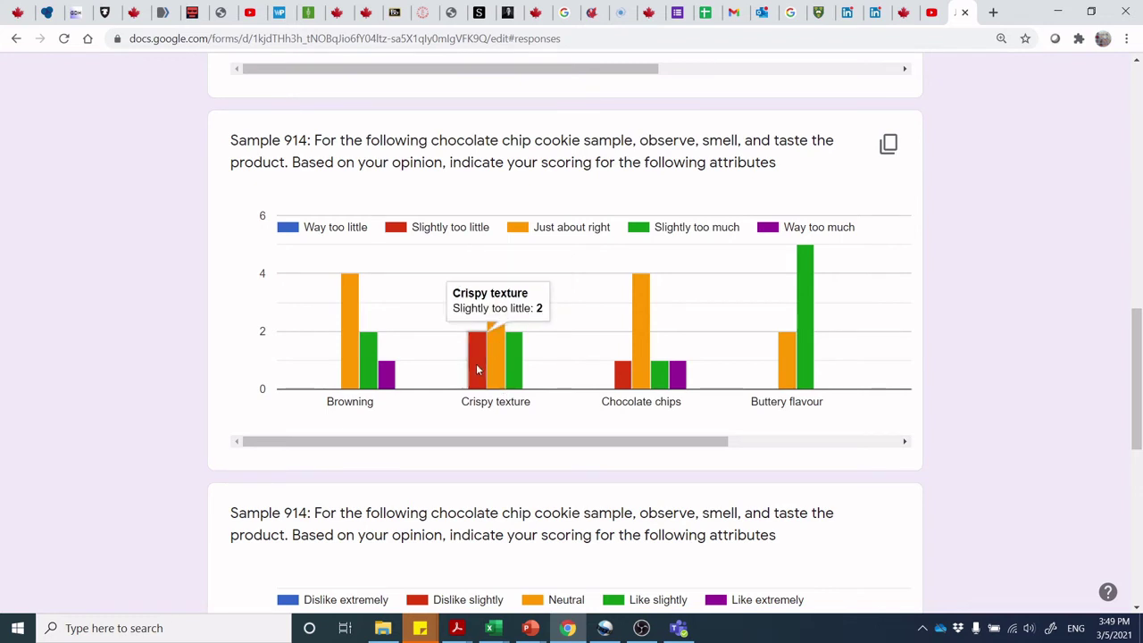
{"action": "mouse_move", "coordinate": [516, 364]}
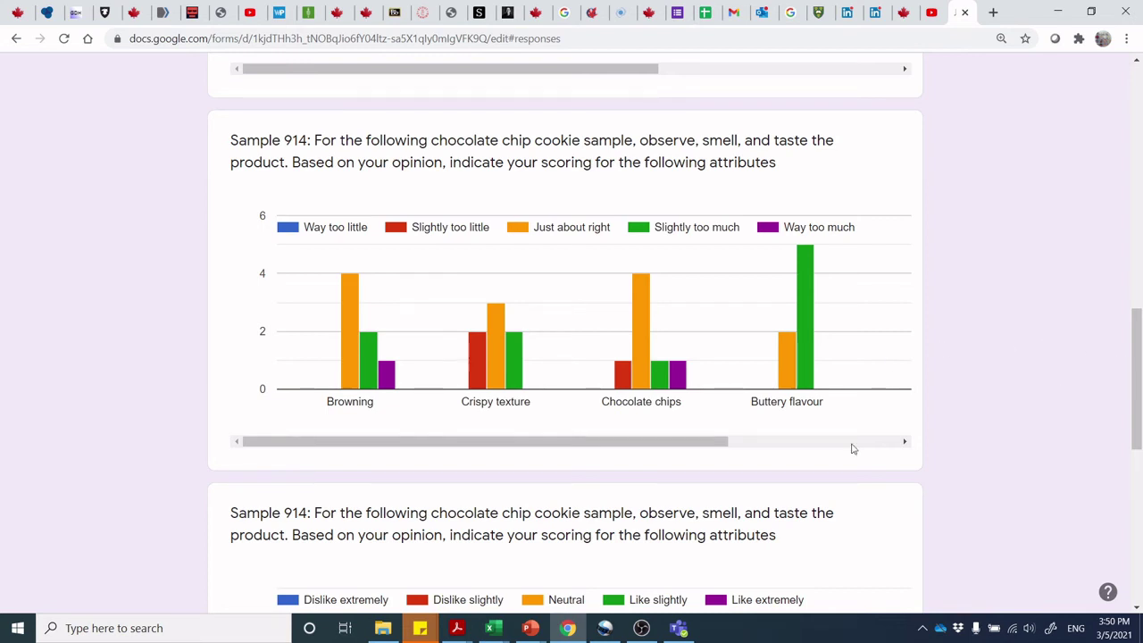
{"action": "left_click_drag", "start_coordinate": [722, 452], "coordinate": [899, 426]}
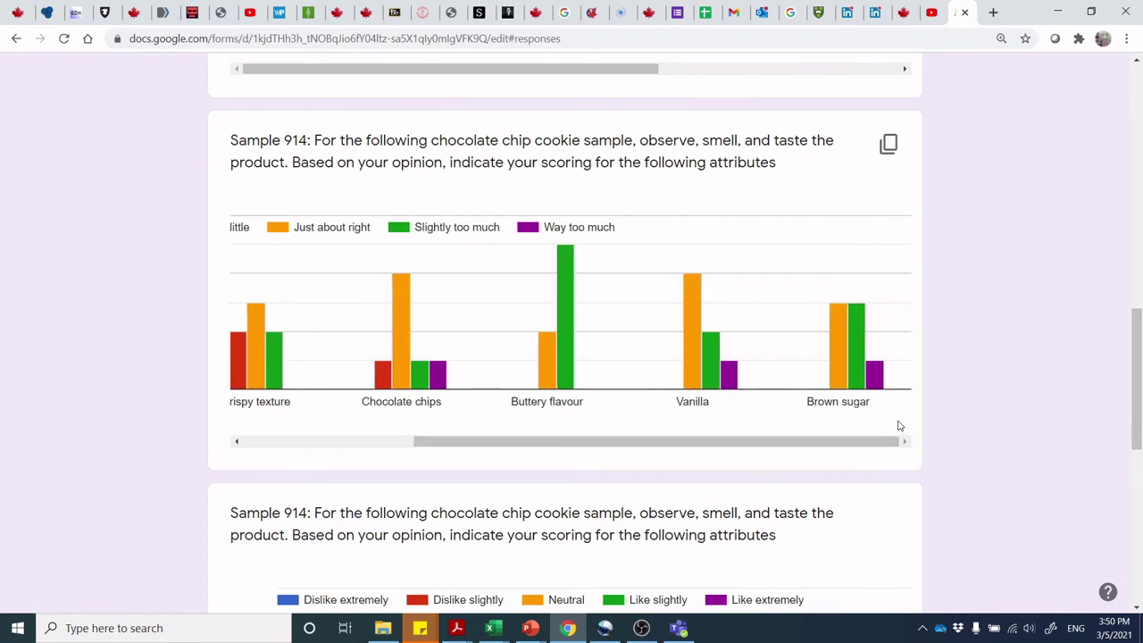
{"action": "mouse_move", "coordinate": [688, 349]}
{"action": "mouse_move", "coordinate": [839, 343]}
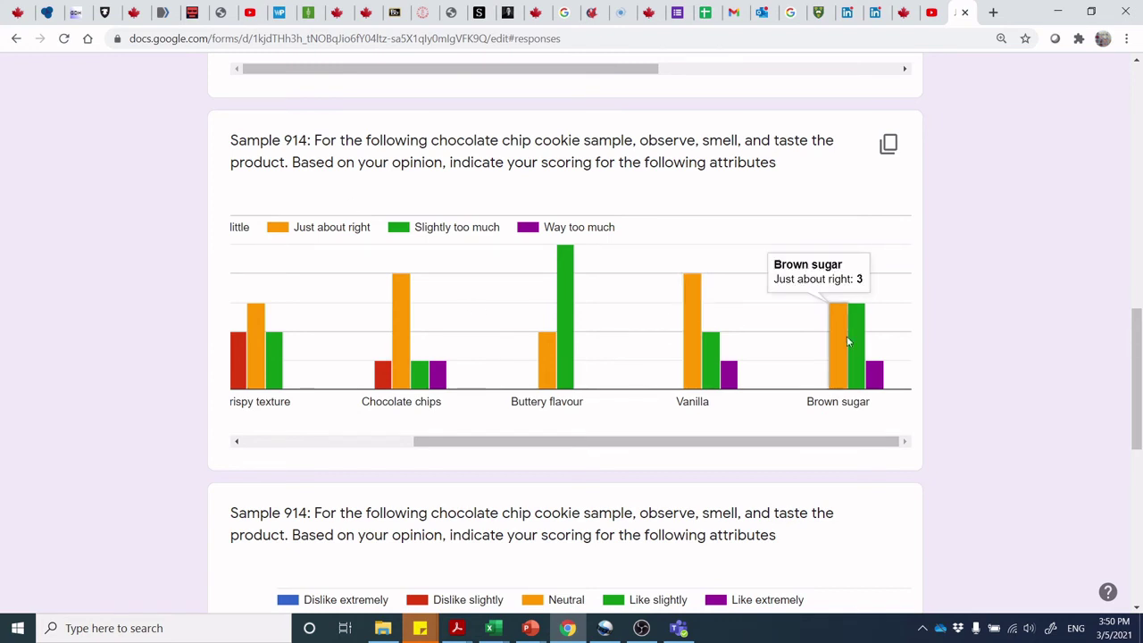
{"action": "mouse_move", "coordinate": [876, 368]}
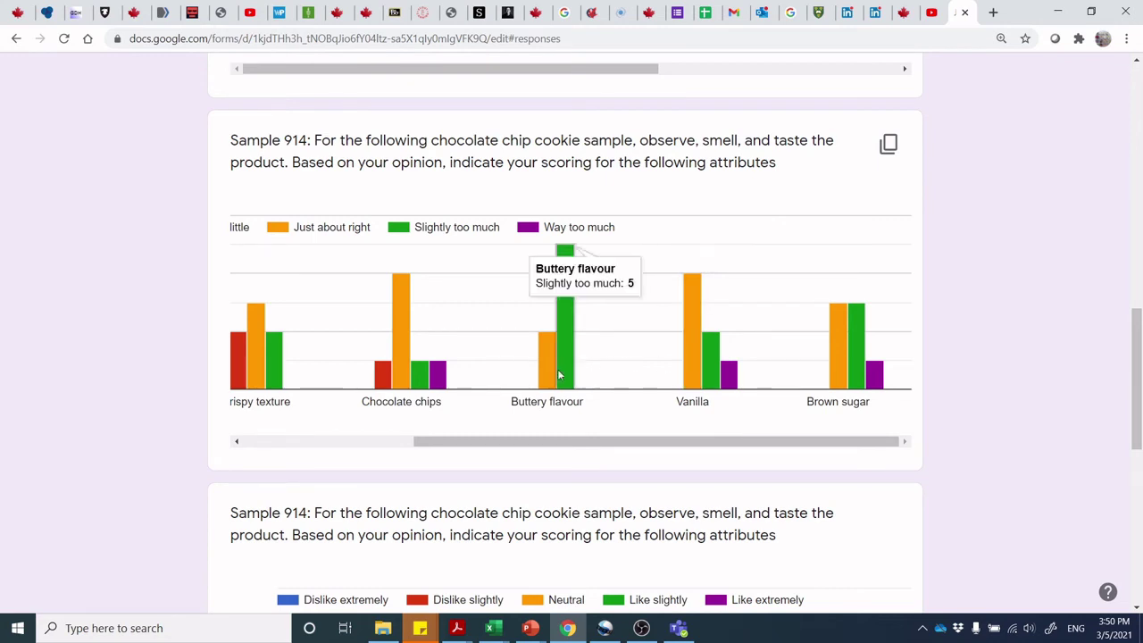
{"action": "mouse_move", "coordinate": [565, 373]}
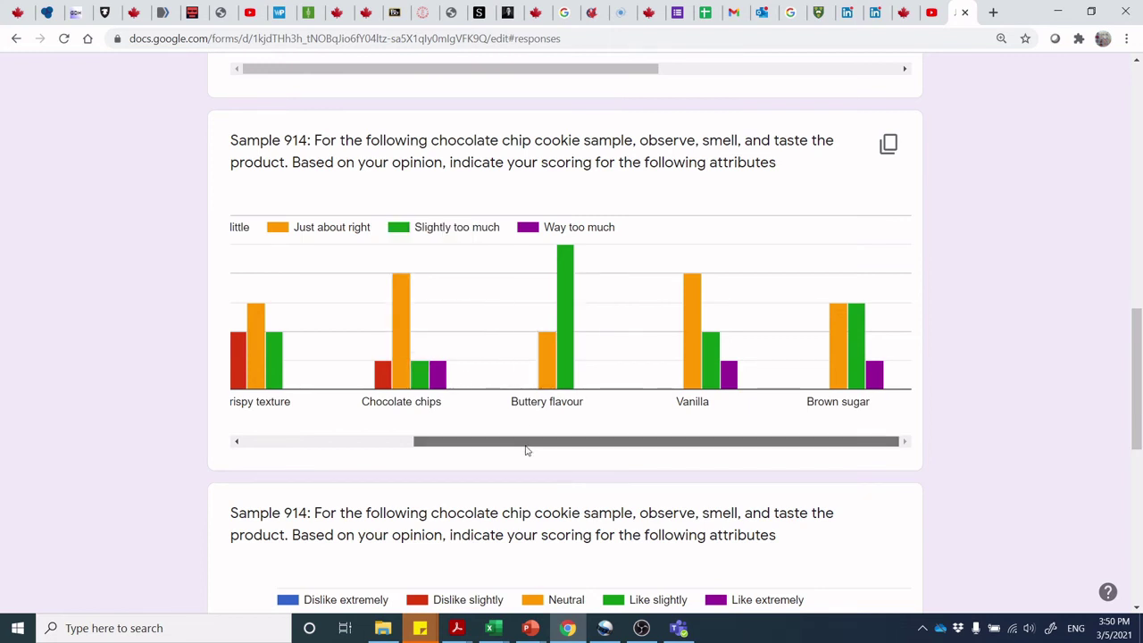
{"action": "left_click_drag", "start_coordinate": [525, 451], "coordinate": [337, 441]}
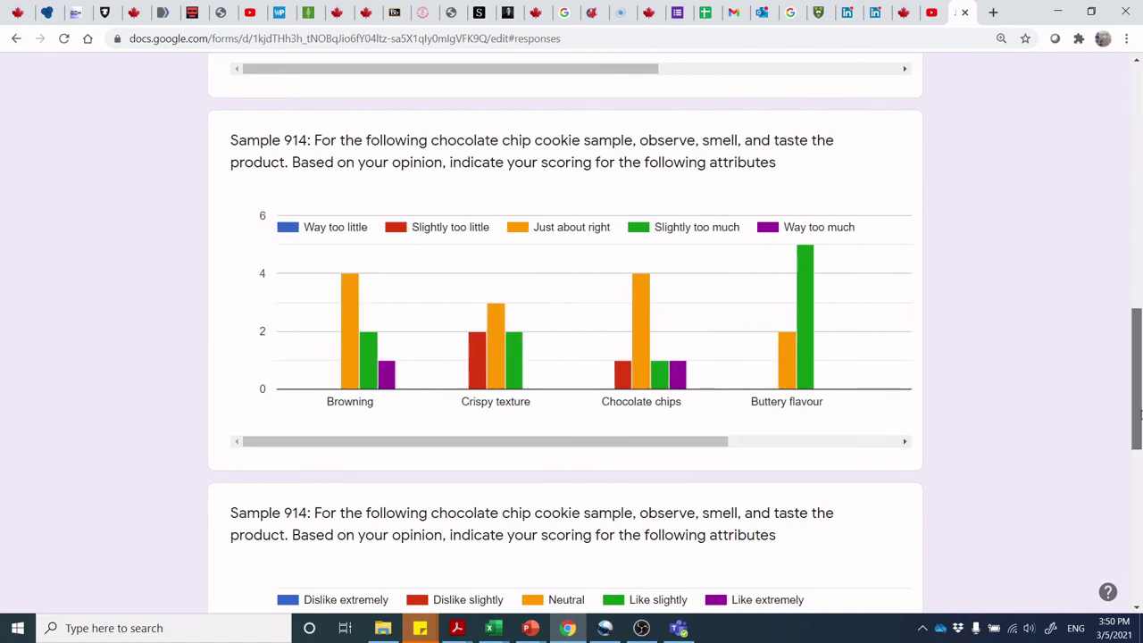
Step: Examine the Sample 914 dislike/like chart from browning through overall impression, and the preferred cookie pie chart
{"action": "left_click_drag", "start_coordinate": [1139, 413], "coordinate": [1139, 490]}
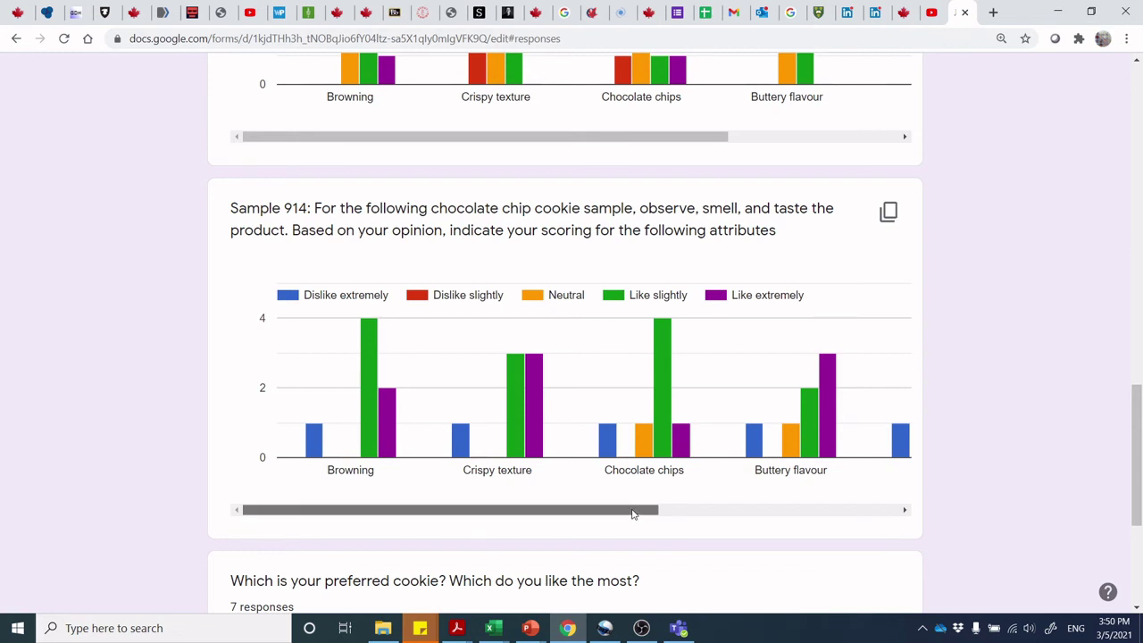
{"action": "mouse_move", "coordinate": [386, 412]}
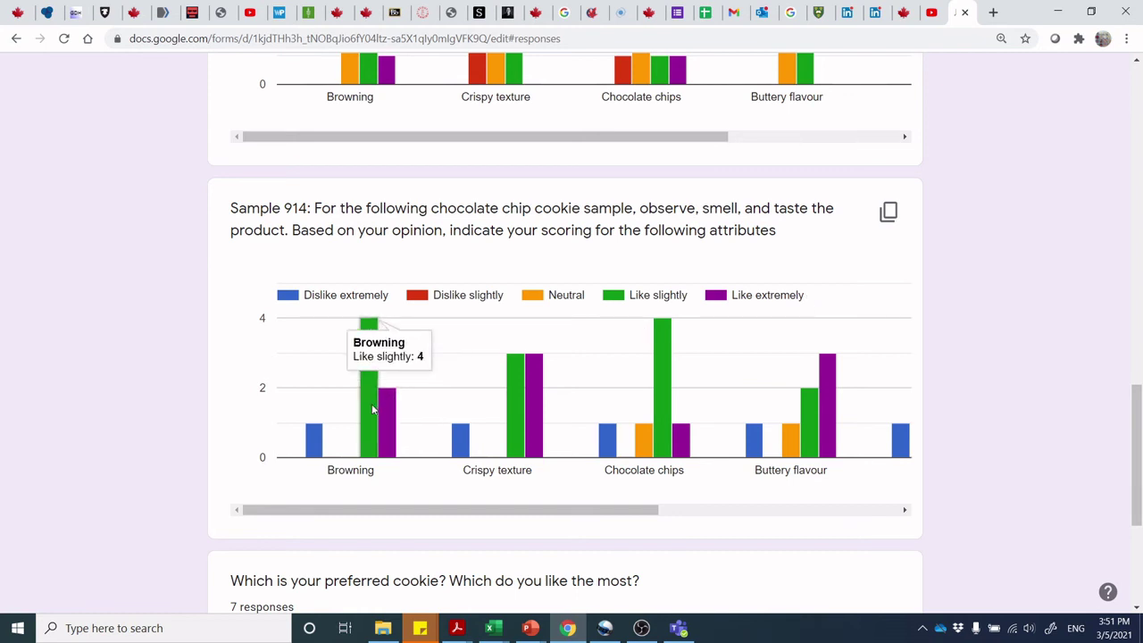
{"action": "mouse_move", "coordinate": [377, 444]}
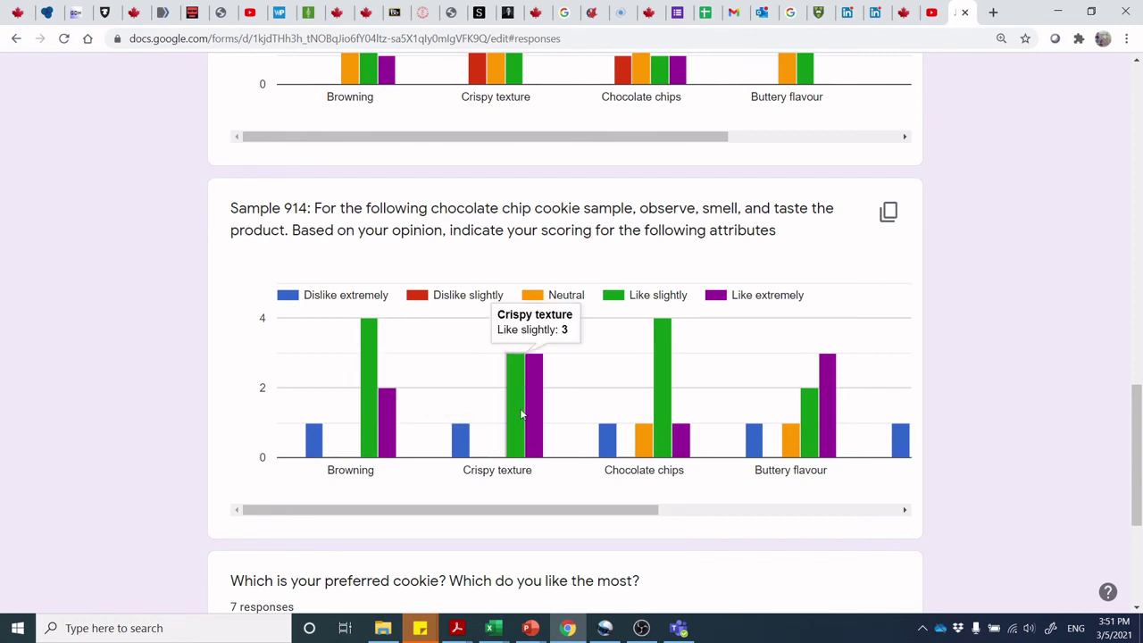
{"action": "mouse_move", "coordinate": [535, 417]}
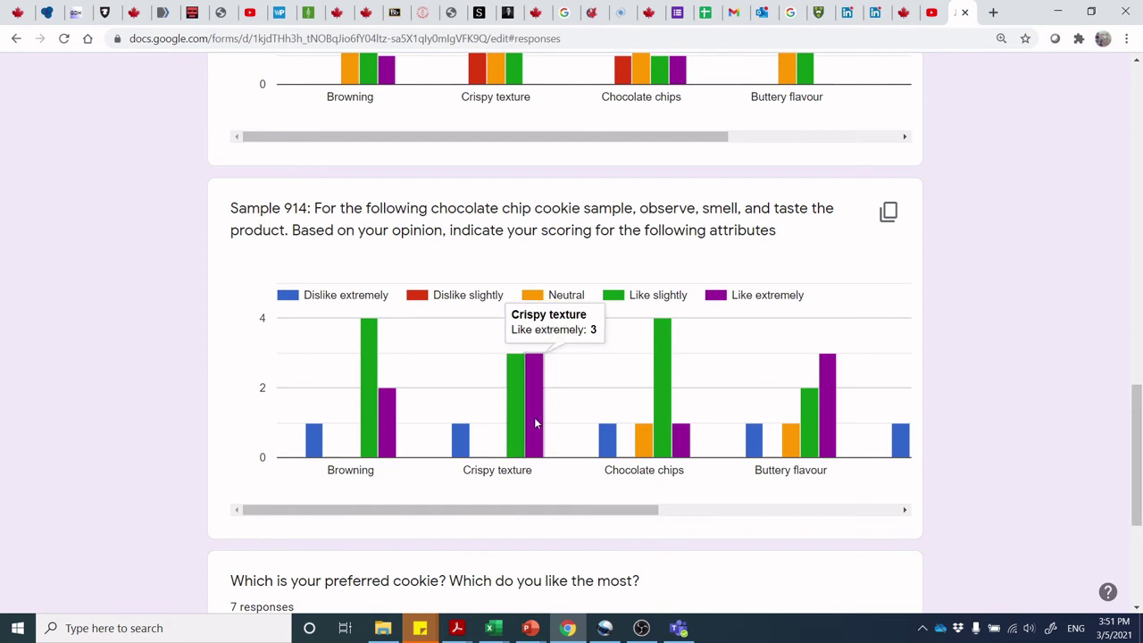
{"action": "mouse_move", "coordinate": [461, 447]}
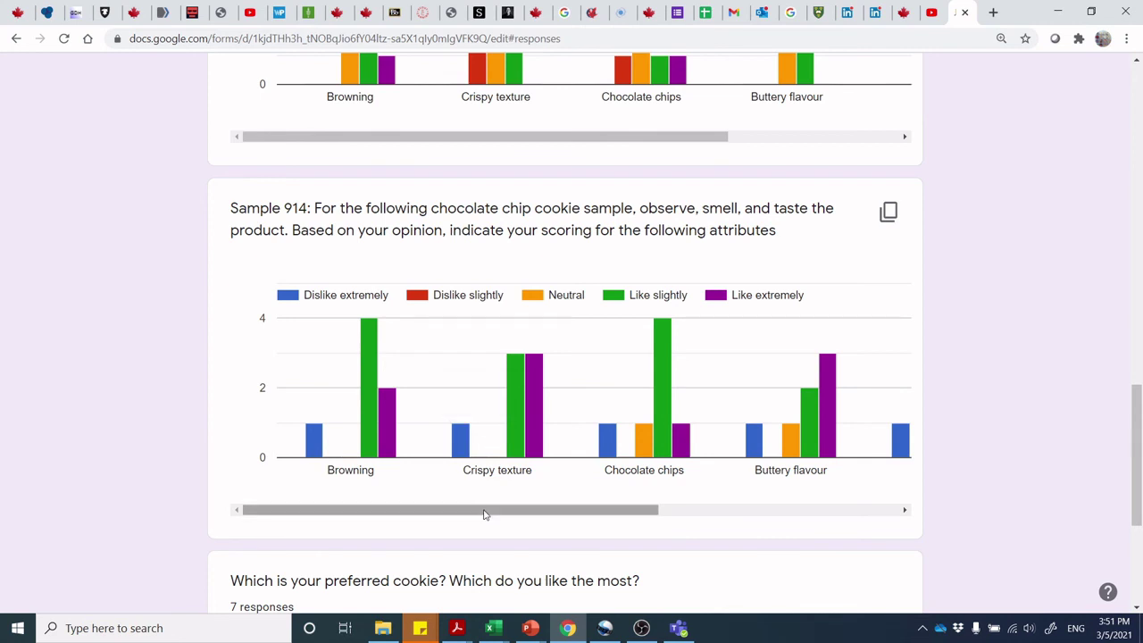
{"action": "left_click_drag", "start_coordinate": [484, 514], "coordinate": [794, 481]}
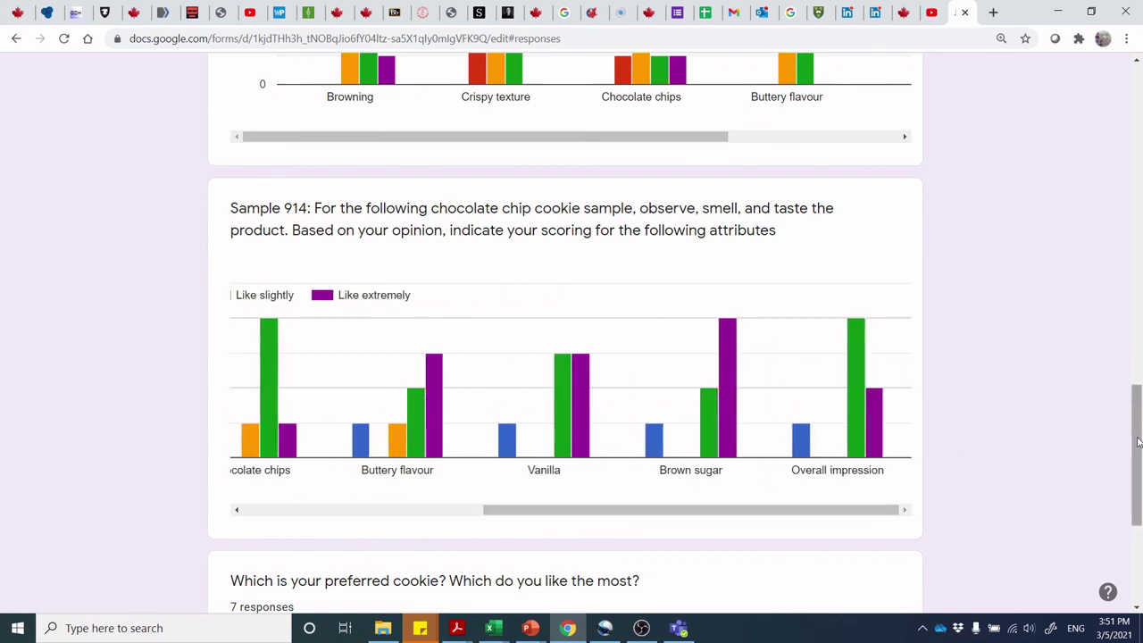
{"action": "left_click_drag", "start_coordinate": [1139, 442], "coordinate": [1141, 518]}
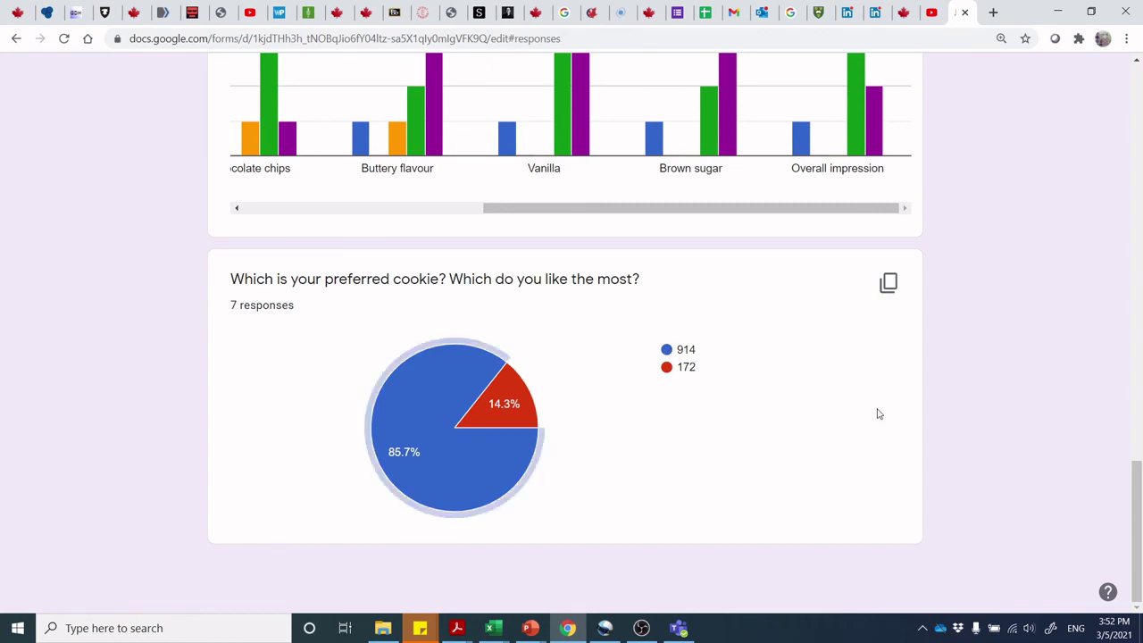
Step: View the per-question responses, and open the form's linked Google Sheets responses spreadsheet from the summary to look through its rows
{"action": "left_click_drag", "start_coordinate": [1138, 497], "coordinate": [1140, 118]}
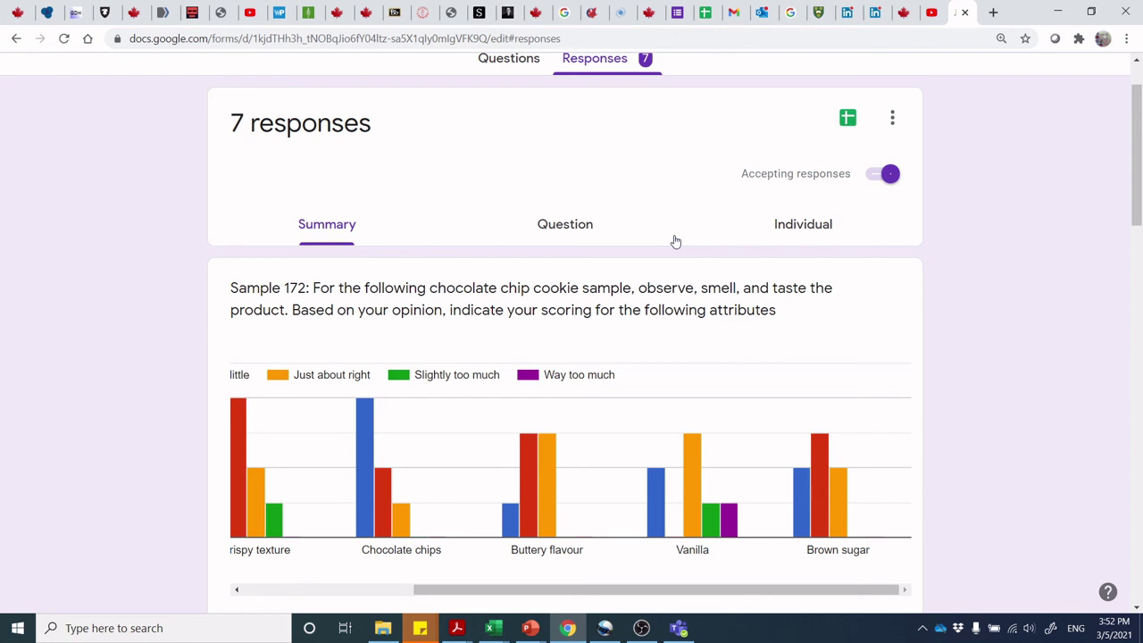
{"action": "left_click", "coordinate": [677, 239]}
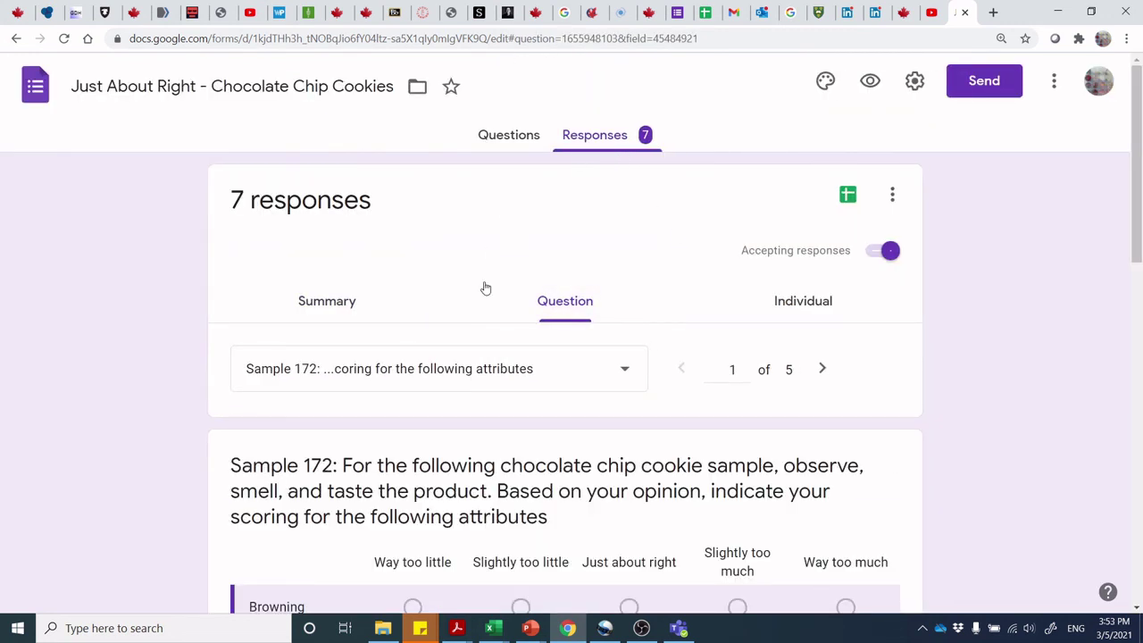
{"action": "left_click", "coordinate": [342, 309]}
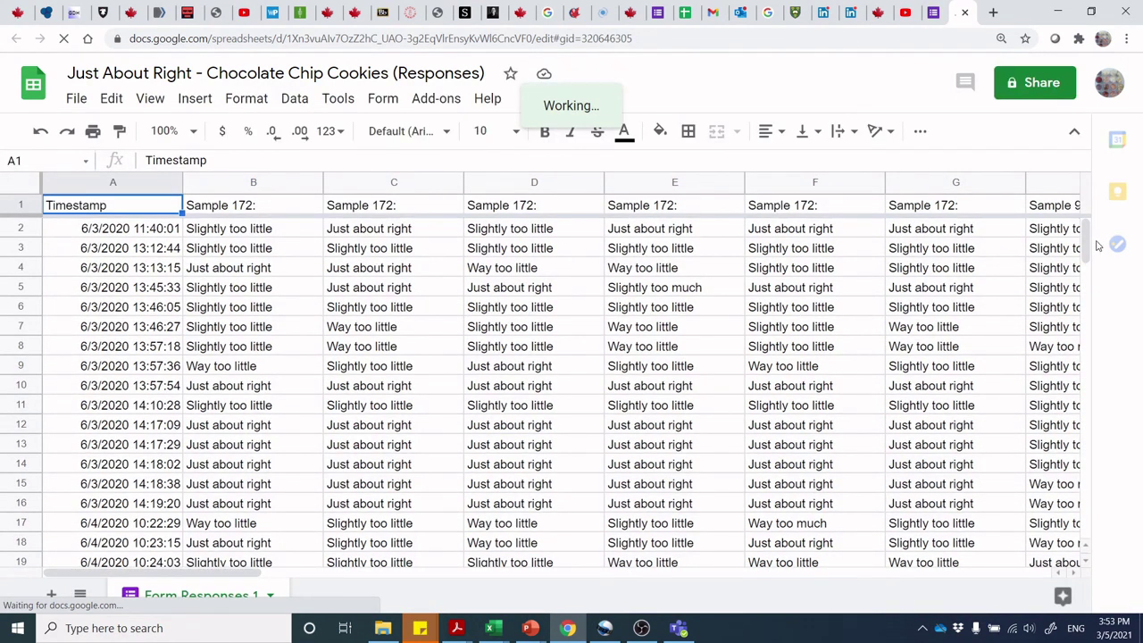
{"action": "left_click_drag", "start_coordinate": [1088, 250], "coordinate": [1088, 253]}
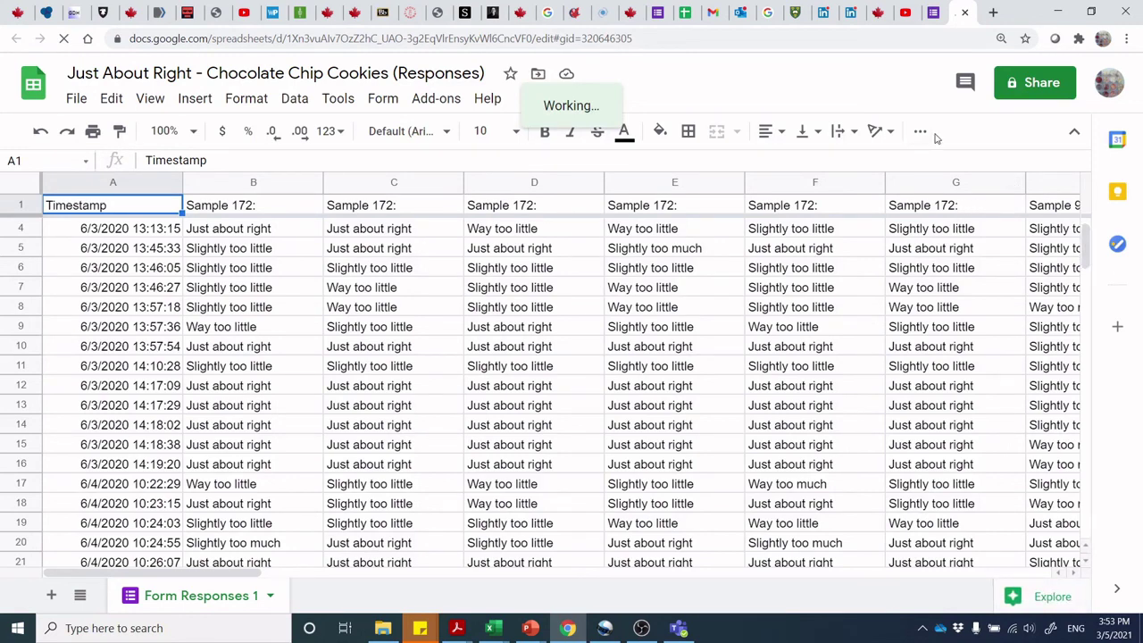
Step: Return to the form's response summary and compare the Sample 172 and Sample 914 charts with the preferred cookie pie chart
{"action": "left_click", "coordinate": [936, 13]}
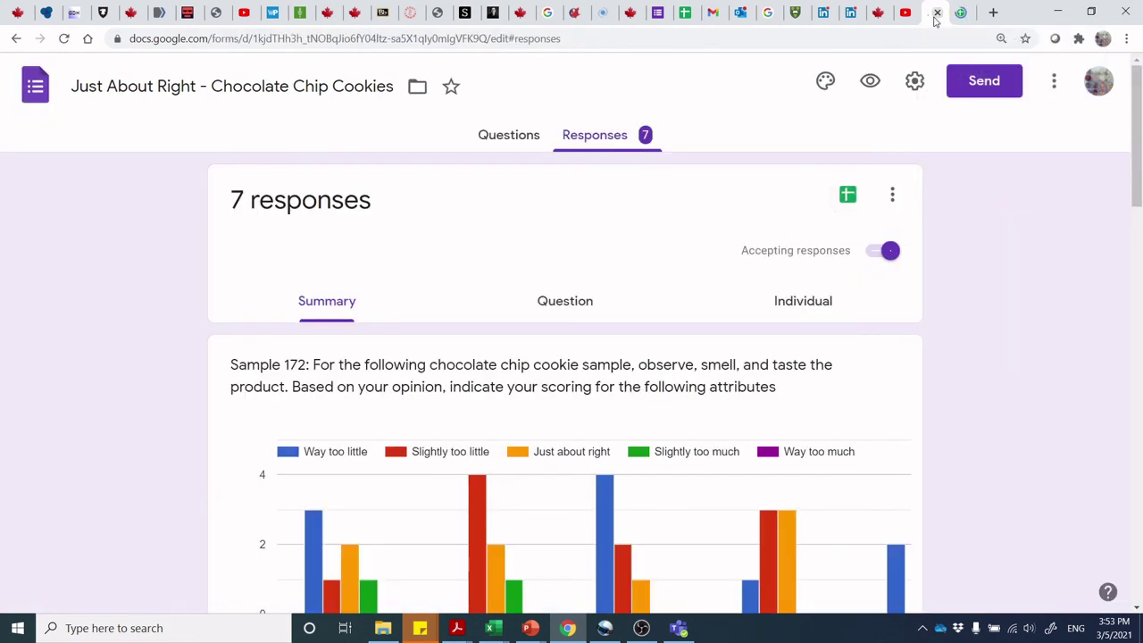
{"action": "left_click_drag", "start_coordinate": [1140, 157], "coordinate": [1140, 198]}
{"action": "mouse_move", "coordinate": [617, 382]}
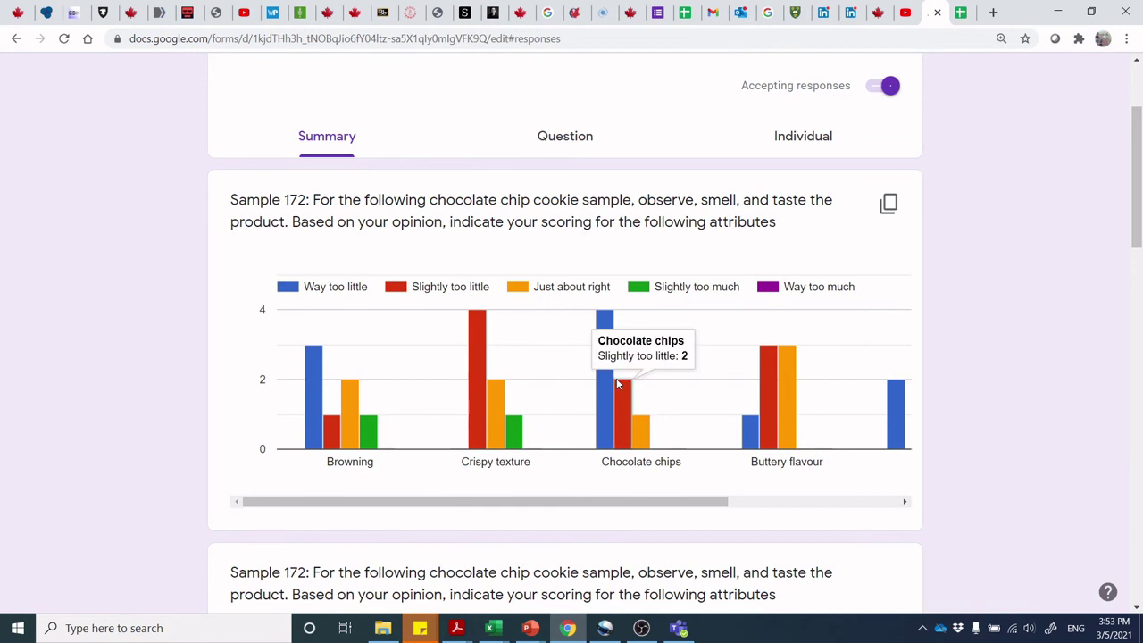
{"action": "left_click_drag", "start_coordinate": [1140, 177], "coordinate": [1140, 273]}
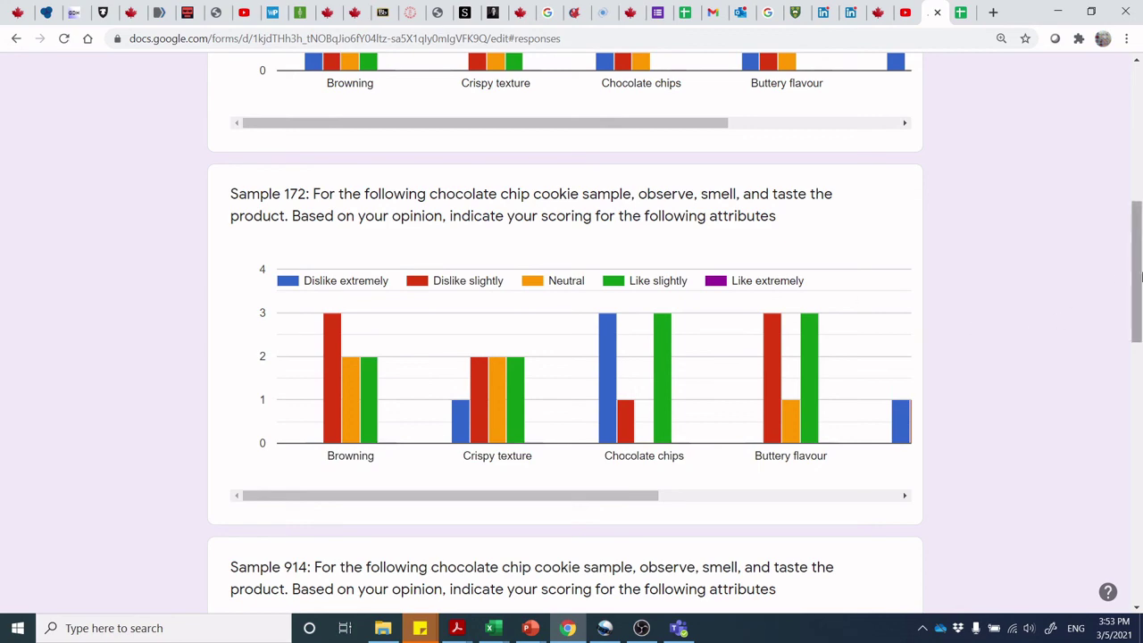
{"action": "left_click_drag", "start_coordinate": [1140, 295], "coordinate": [1140, 550]}
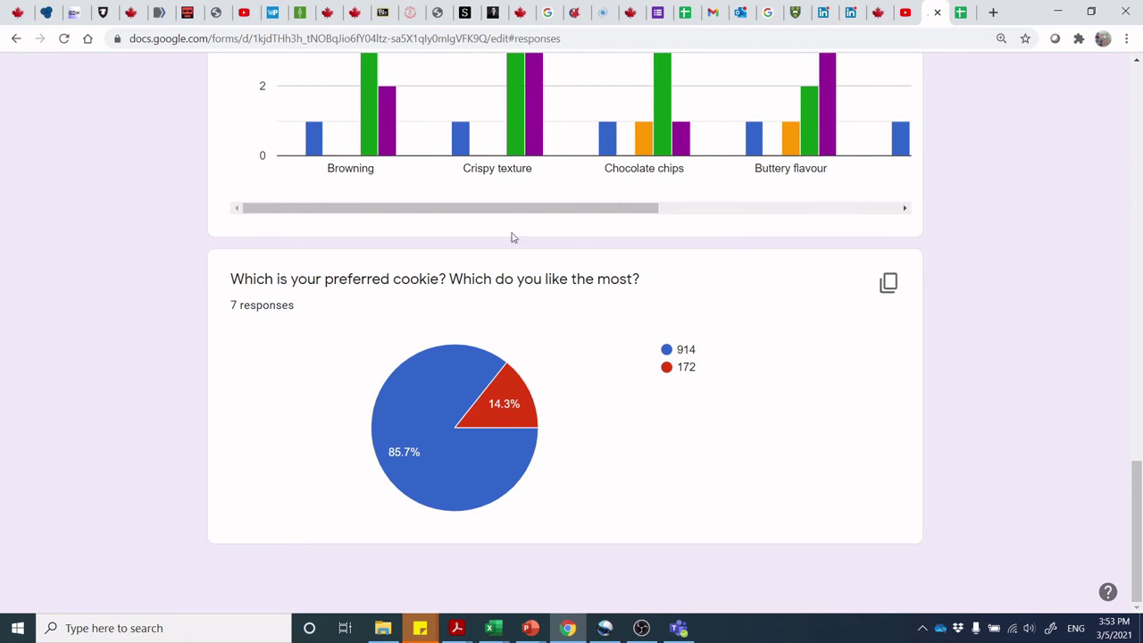
{"action": "left_click_drag", "start_coordinate": [1139, 515], "coordinate": [1139, 432]}
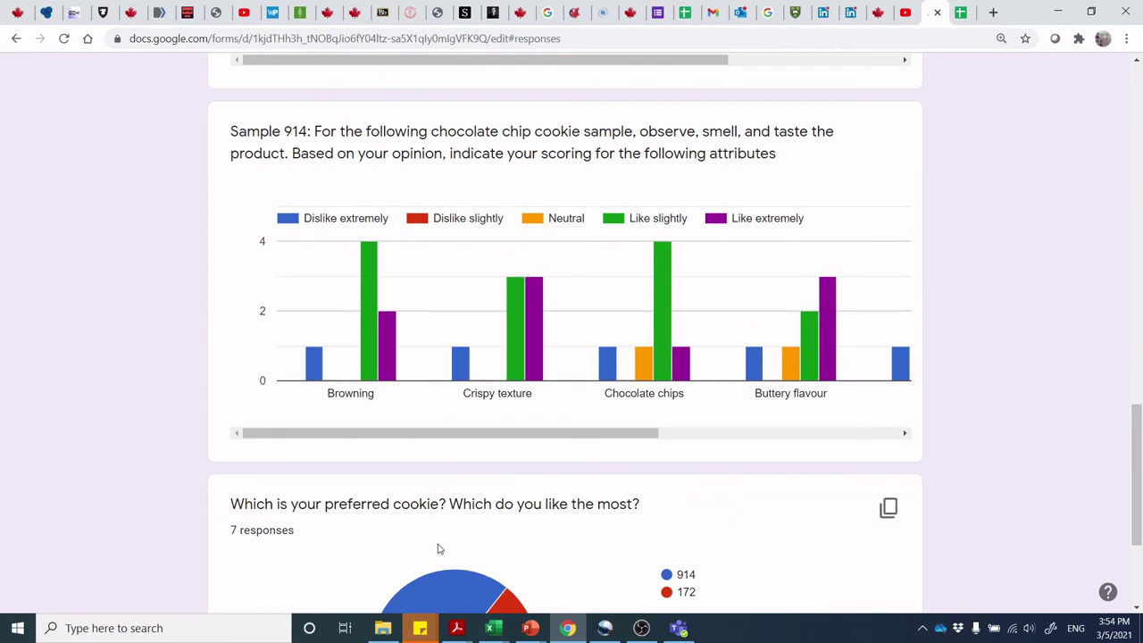
{"action": "left_click_drag", "start_coordinate": [1139, 493], "coordinate": [1139, 529]}
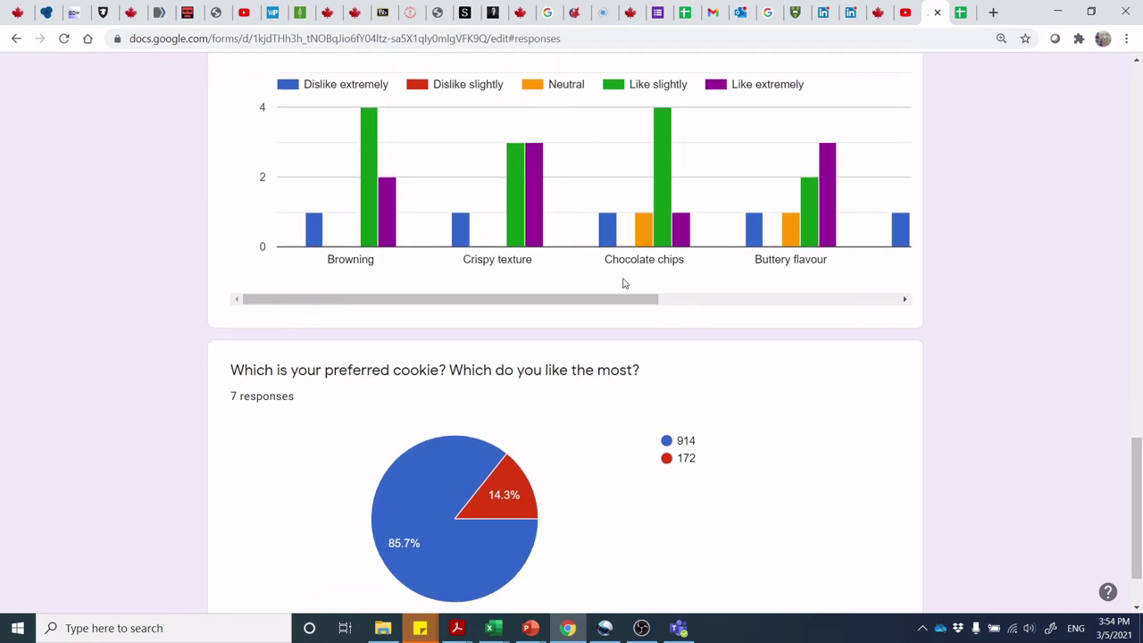